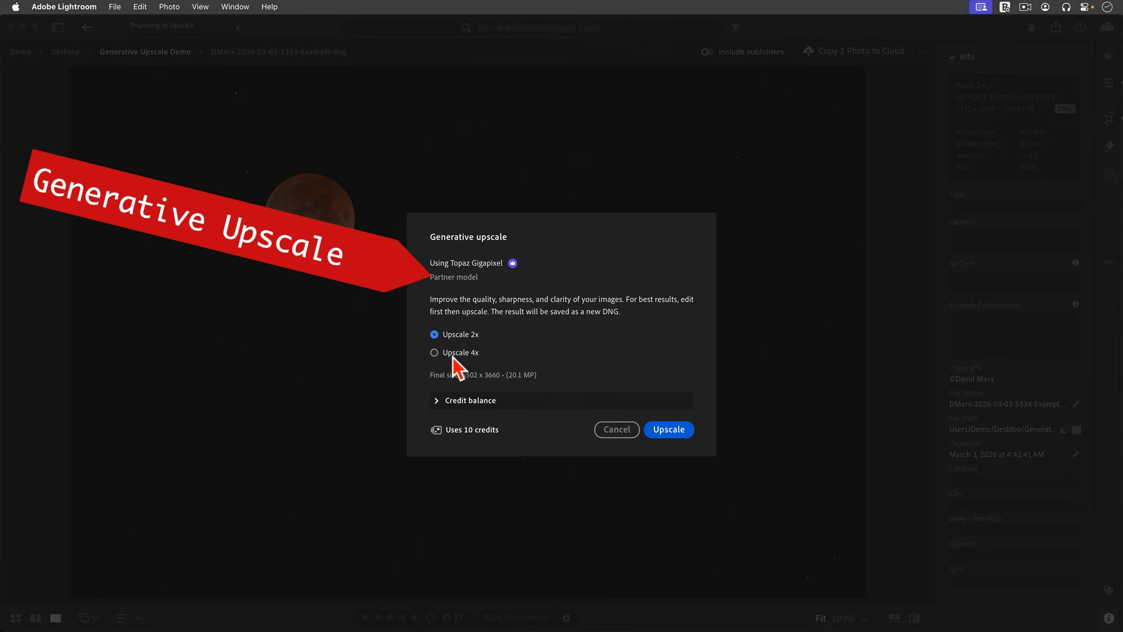
Select Upscale 4x and run the Topaz Gigapixel upscale to create the 4X DNG.
{"action": "left_click", "coordinate": [453, 356]}
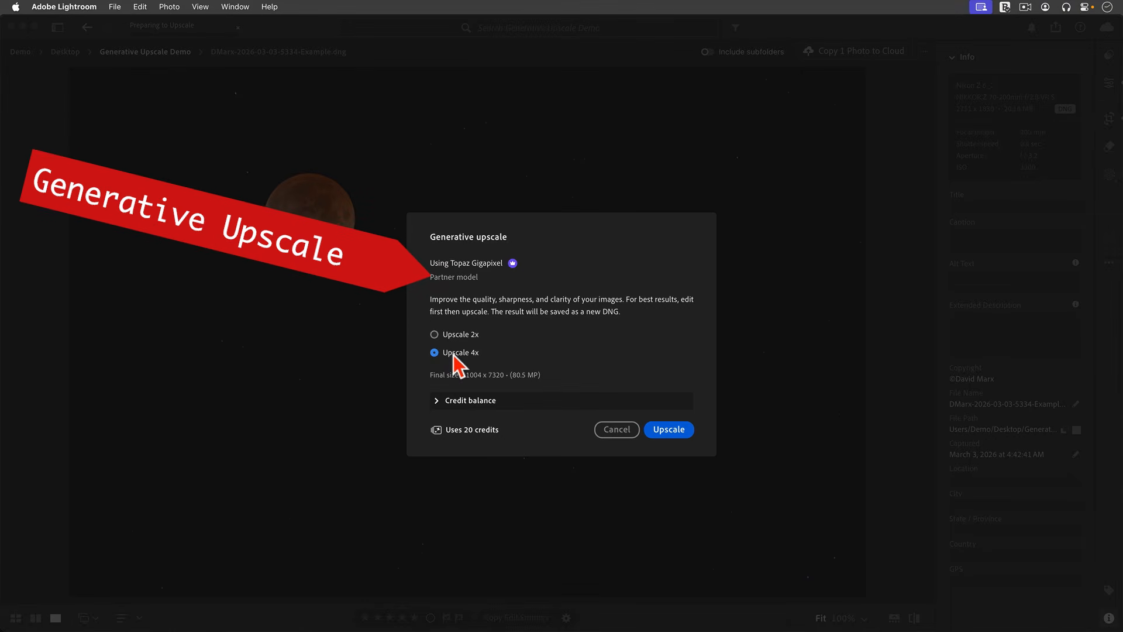
{"action": "left_click", "coordinate": [668, 431]}
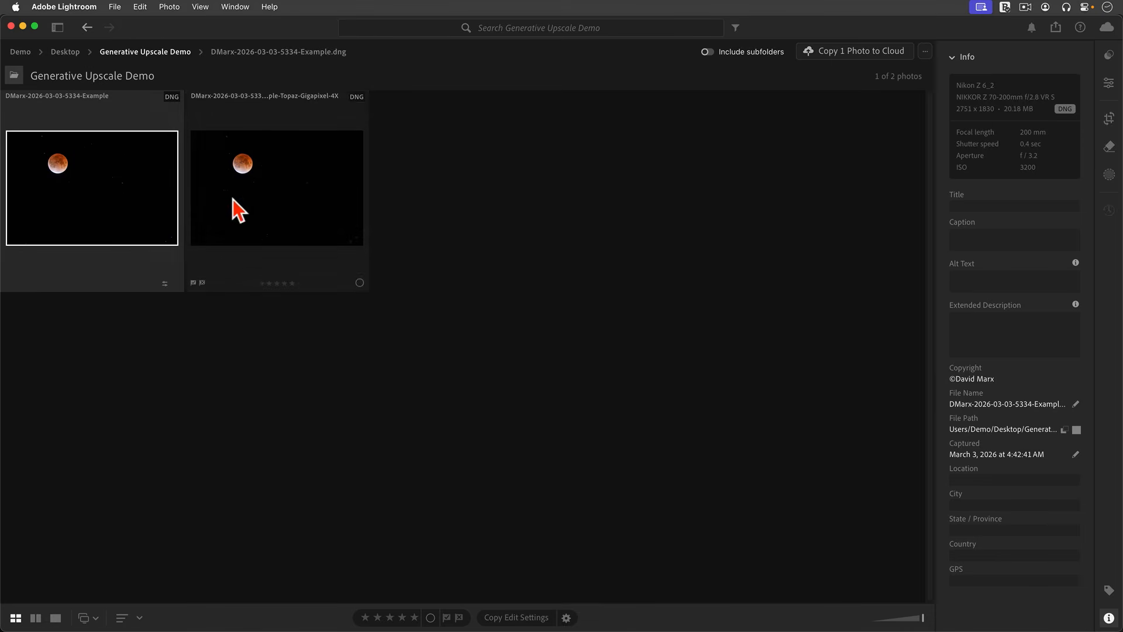
Compare the original and 4X upscaled moon side by side at 100% zoom.
{"action": "left_click", "coordinate": [233, 199], "text": "super"}
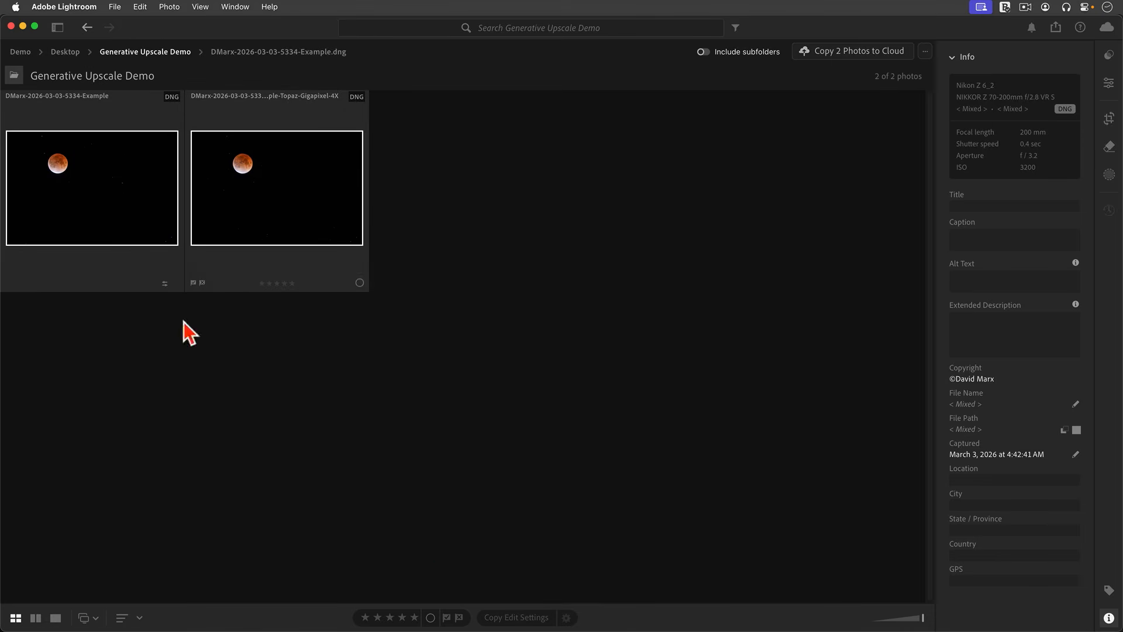
{"action": "left_click", "coordinate": [35, 618]}
{"action": "left_click", "coordinate": [743, 257]}
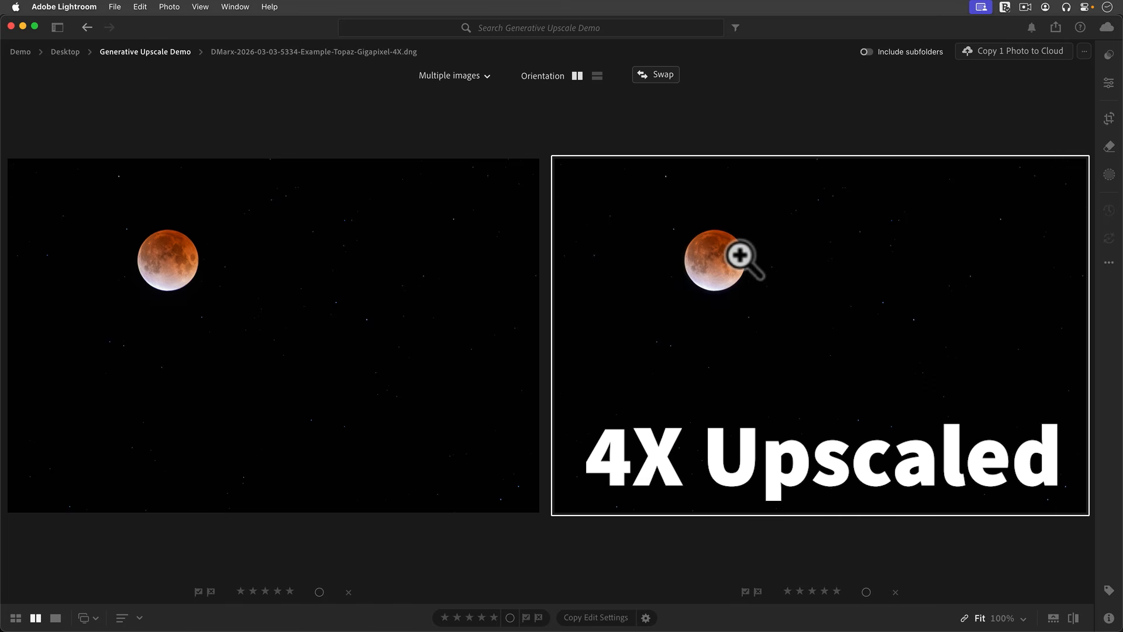
{"action": "left_click", "coordinate": [1021, 617]}
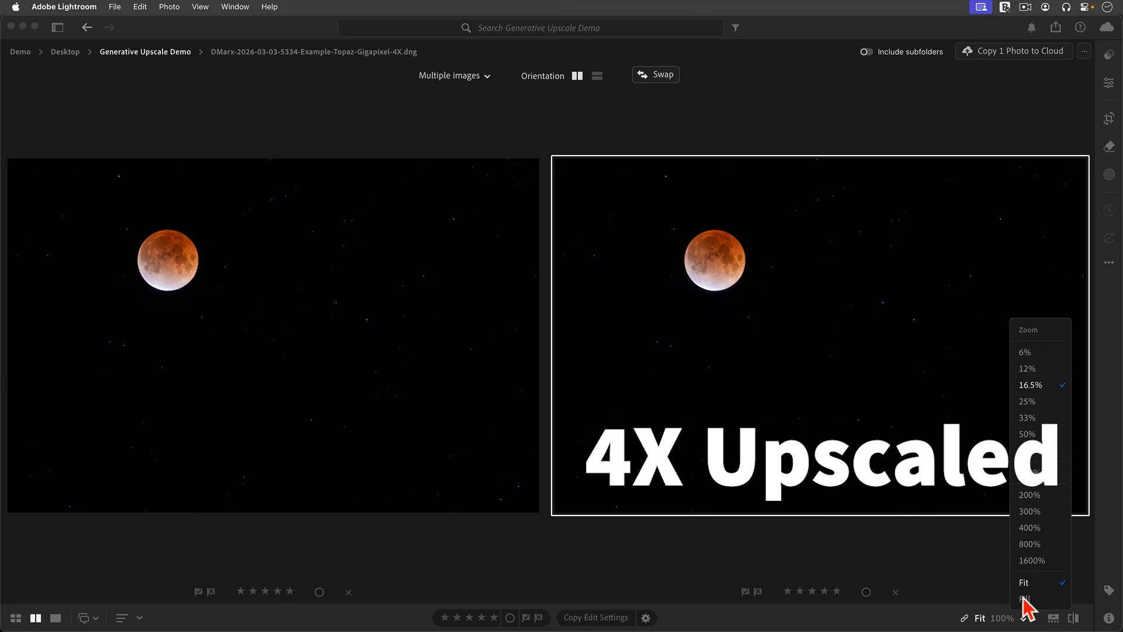
{"action": "left_click", "coordinate": [1029, 473]}
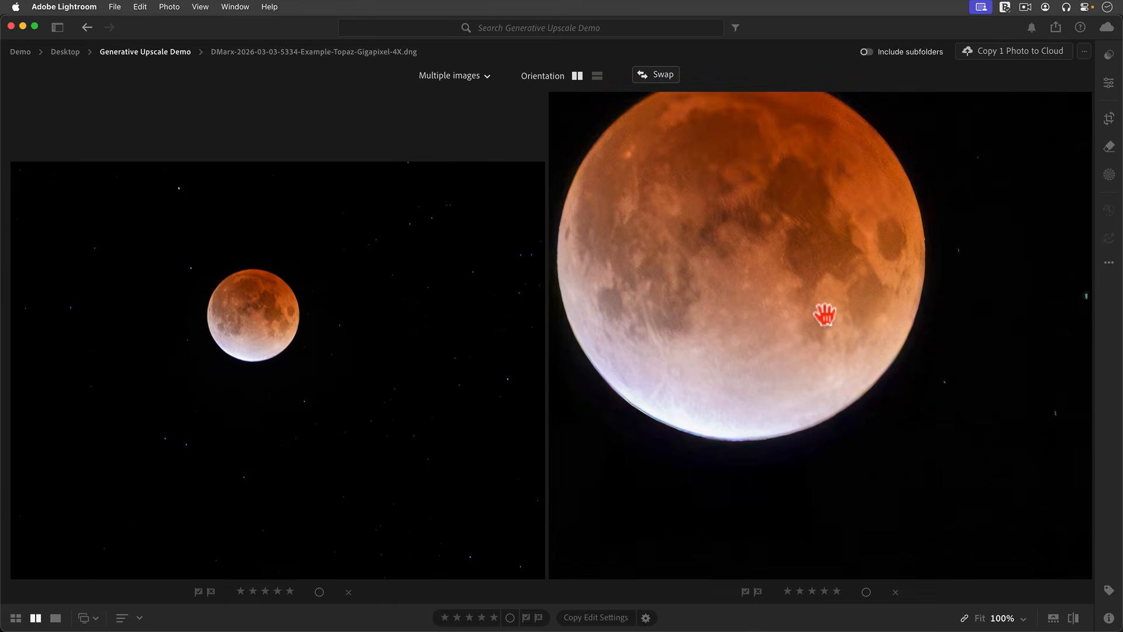
{"action": "left_click_drag", "start_coordinate": [844, 367], "coordinate": [851, 375]}
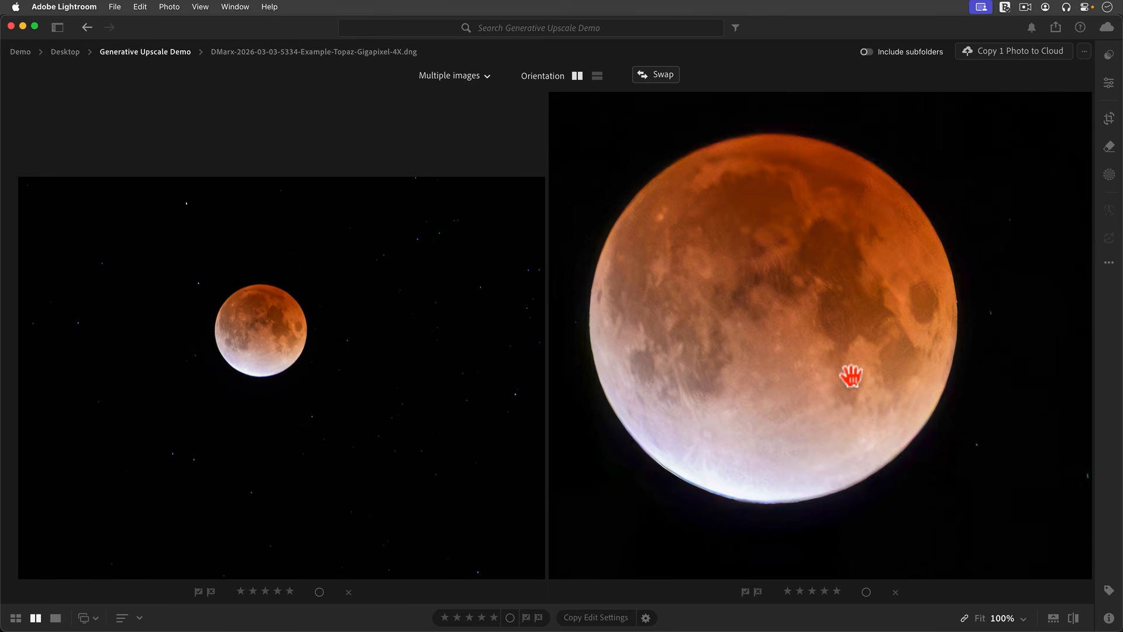
Open both moon photos as layers in Photoshop from the grid.
{"action": "key", "text": "g"}
{"action": "left_click", "coordinate": [121, 7]}
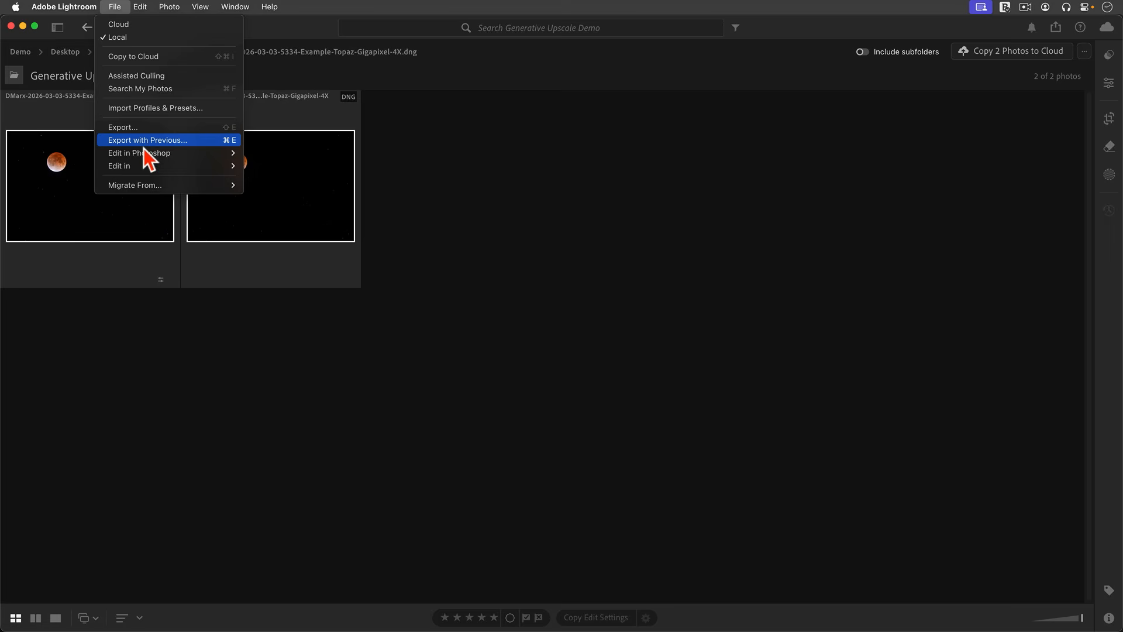
{"action": "mouse_move", "coordinate": [144, 155]}
{"action": "left_click", "coordinate": [306, 179]}
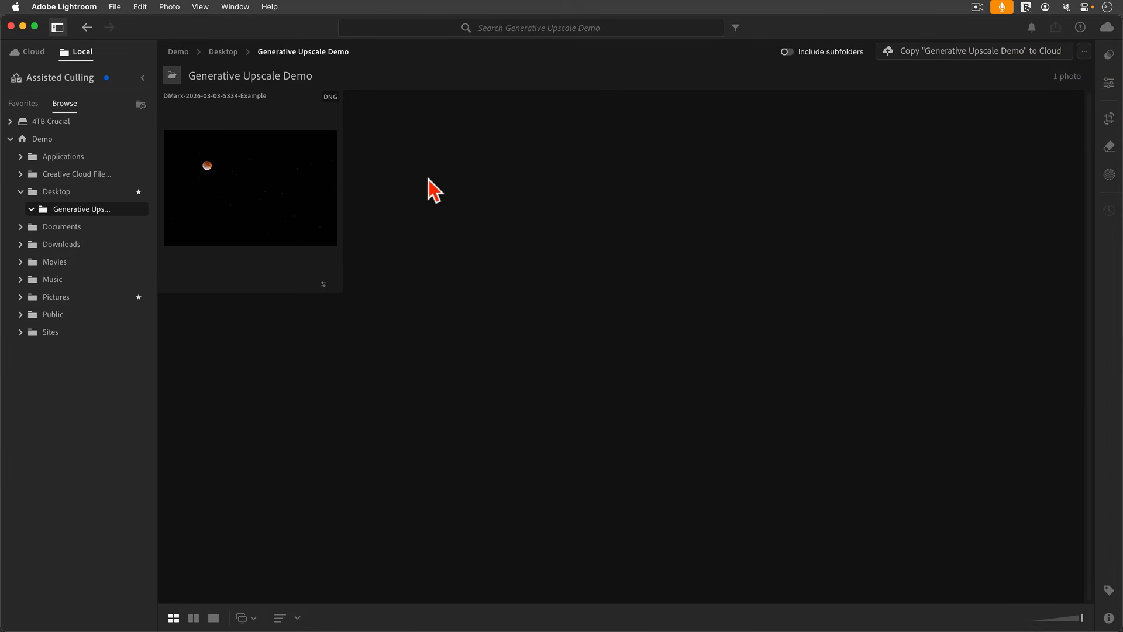
Hide the folder sidebar and open the moon photo in the editing view.
{"action": "left_click", "coordinate": [57, 28]}
{"action": "left_click", "coordinate": [1109, 82]}
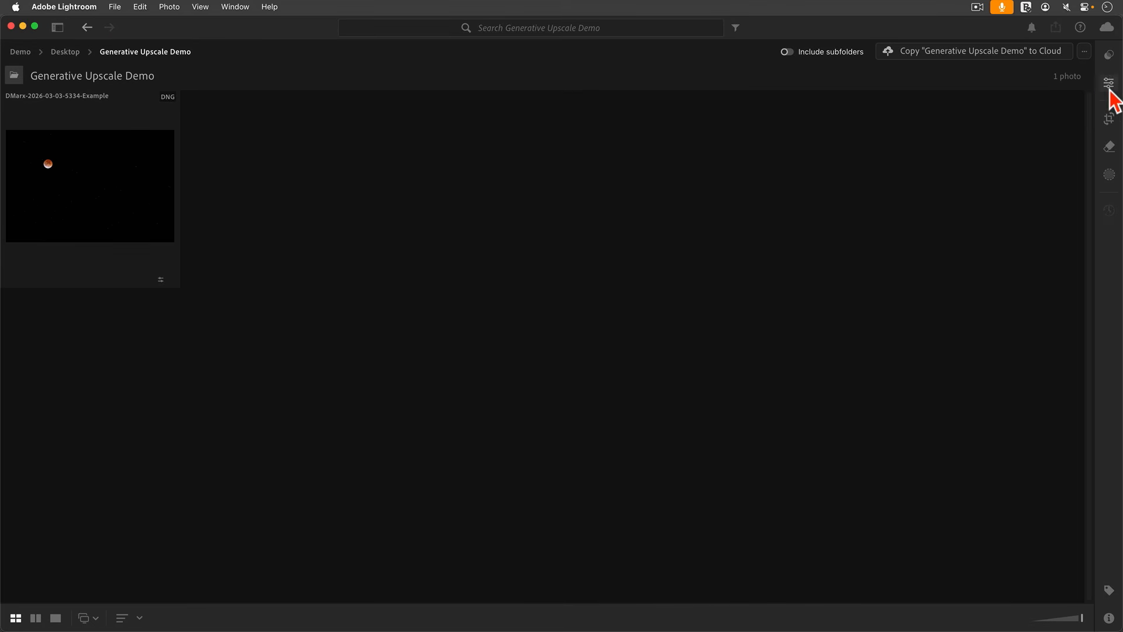
{"action": "left_click", "coordinate": [1015, 174]}
{"action": "scroll", "coordinate": [969, 325], "scroll_direction": "down", "scroll_amount": 1}
{"action": "scroll", "coordinate": [969, 325], "scroll_direction": "down", "scroll_amount": 3}
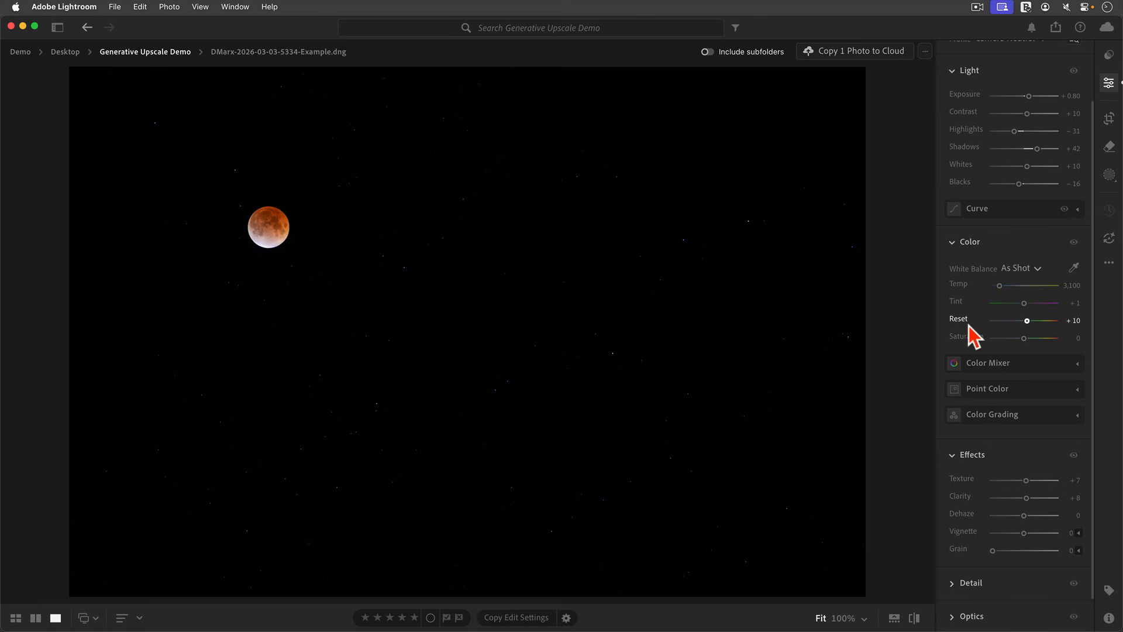
{"action": "scroll", "coordinate": [969, 325], "scroll_direction": "down", "scroll_amount": 2}
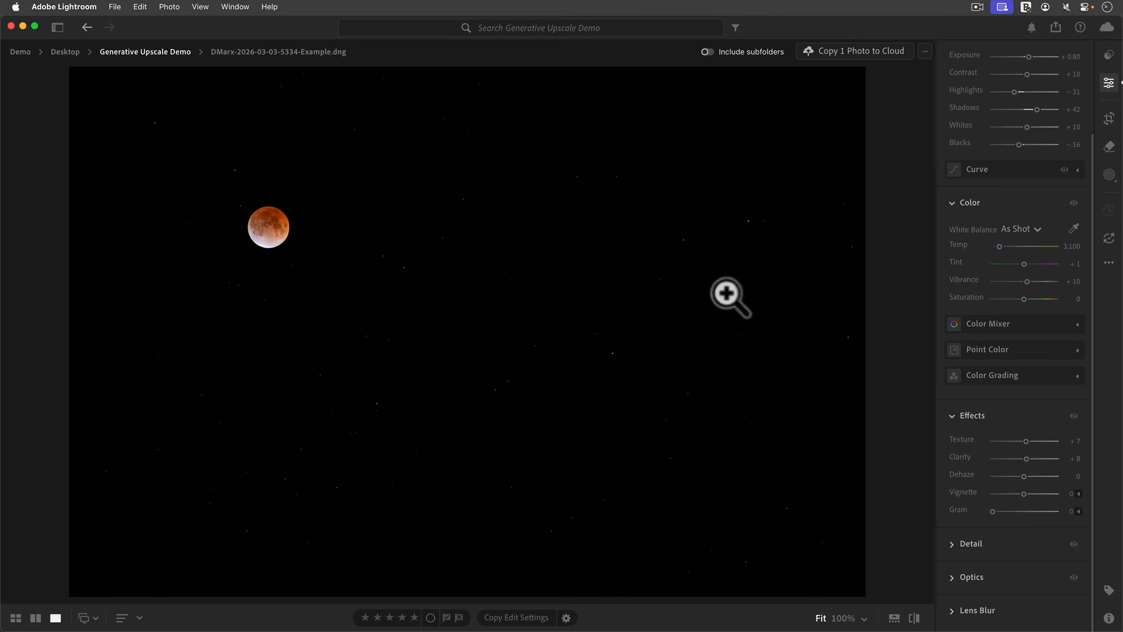
Crop the moon photo slightly to 2633 x 1694 pixels and show its info.
{"action": "left_click", "coordinate": [1110, 121]}
{"action": "left_click_drag", "start_coordinate": [867, 597], "coordinate": [696, 462]}
{"action": "left_click_drag", "start_coordinate": [524, 365], "coordinate": [476, 297]}
{"action": "left_click_drag", "start_coordinate": [696, 460], "coordinate": [641, 439]}
{"action": "left_click_drag", "start_coordinate": [575, 396], "coordinate": [534, 374]}
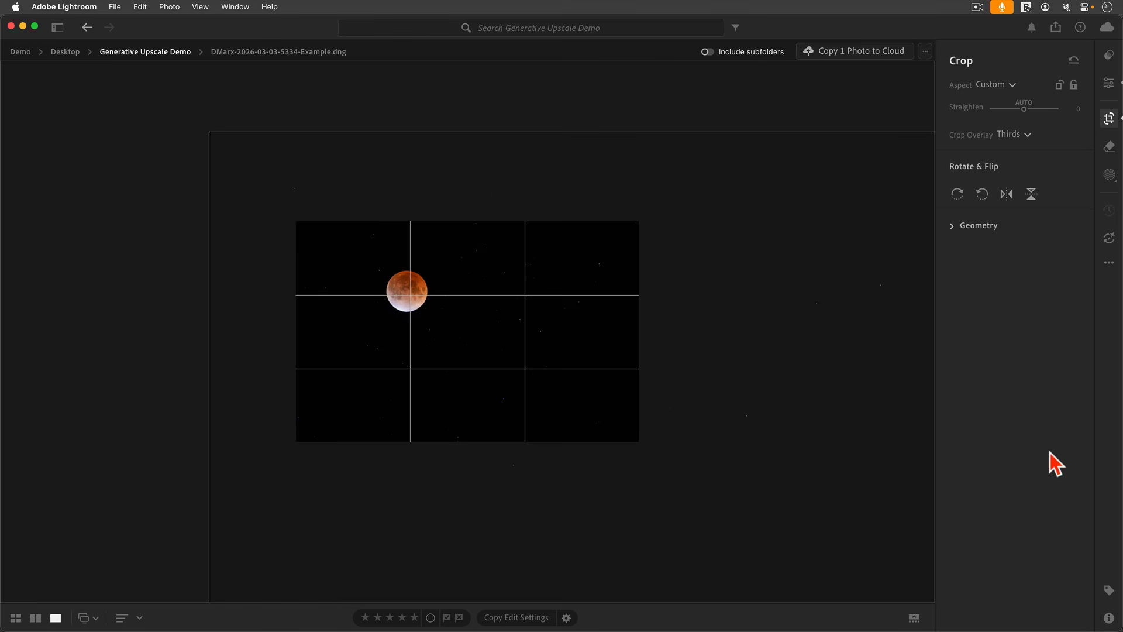
{"action": "key", "text": "e"}
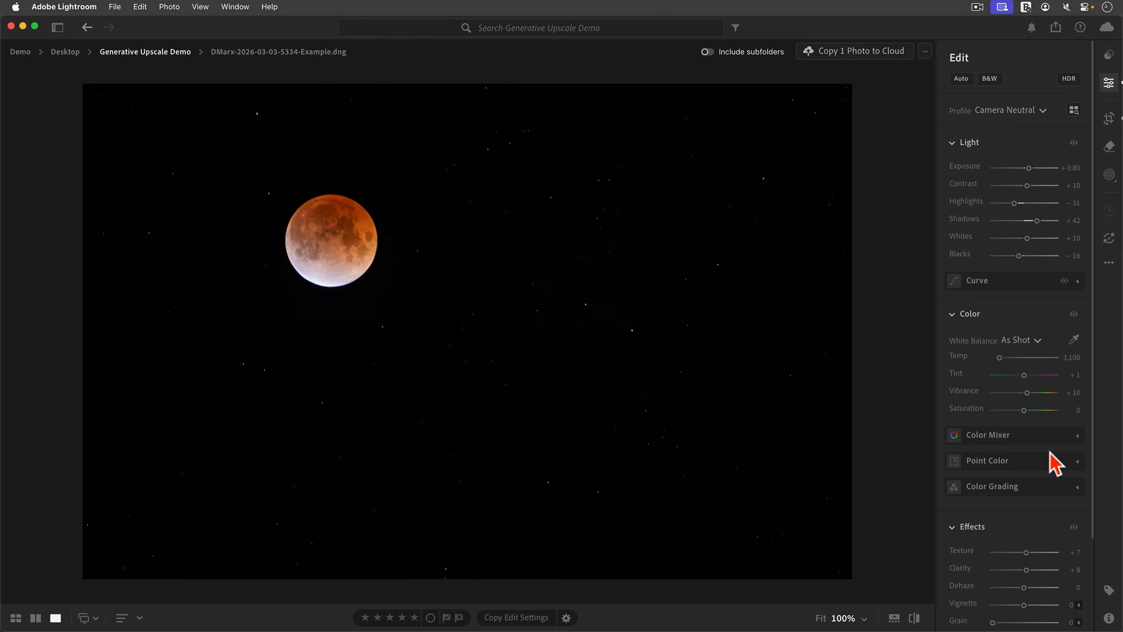
{"action": "key", "text": "i"}
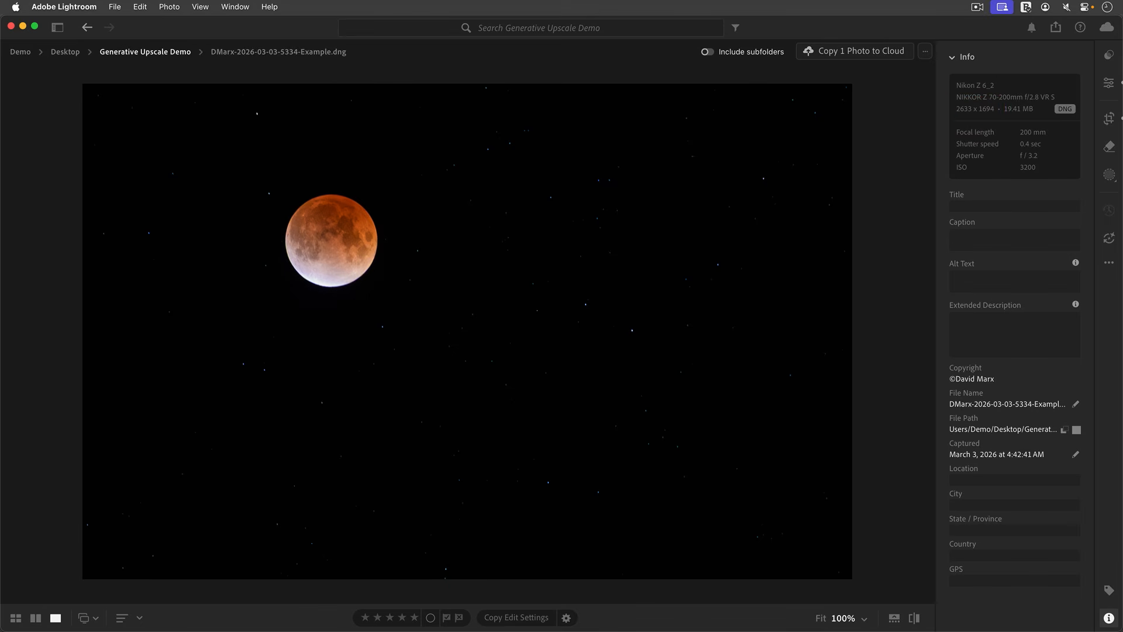
Run Generative Upscale at 4x, targeting 10532 x 6776 pixels for 20 credits.
{"action": "left_click", "coordinate": [178, 7]}
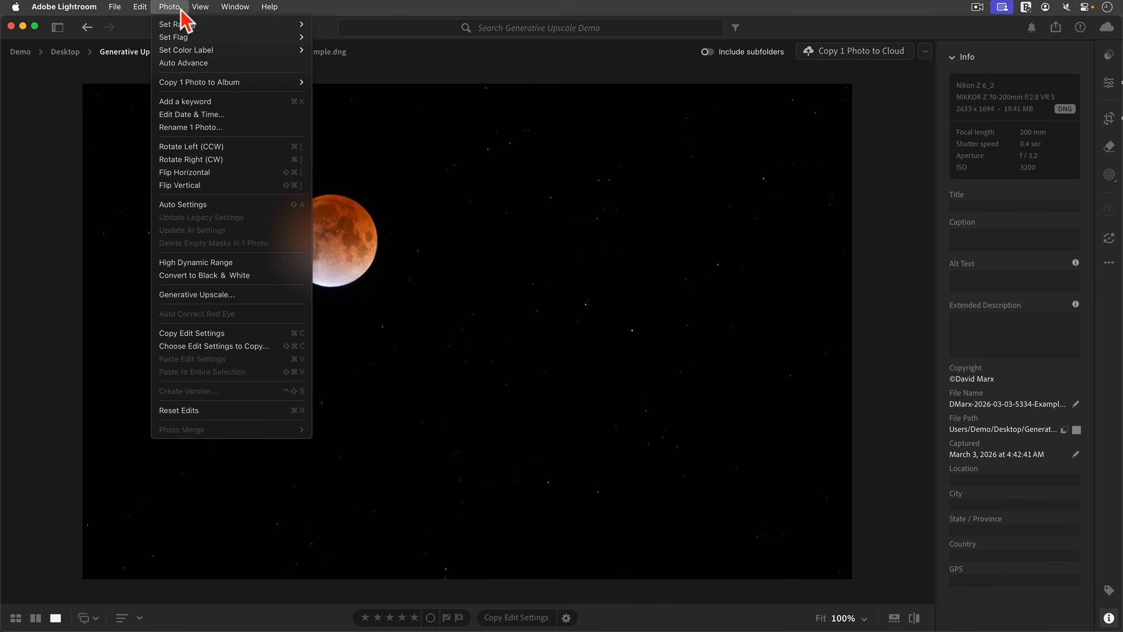
{"action": "left_click", "coordinate": [232, 294]}
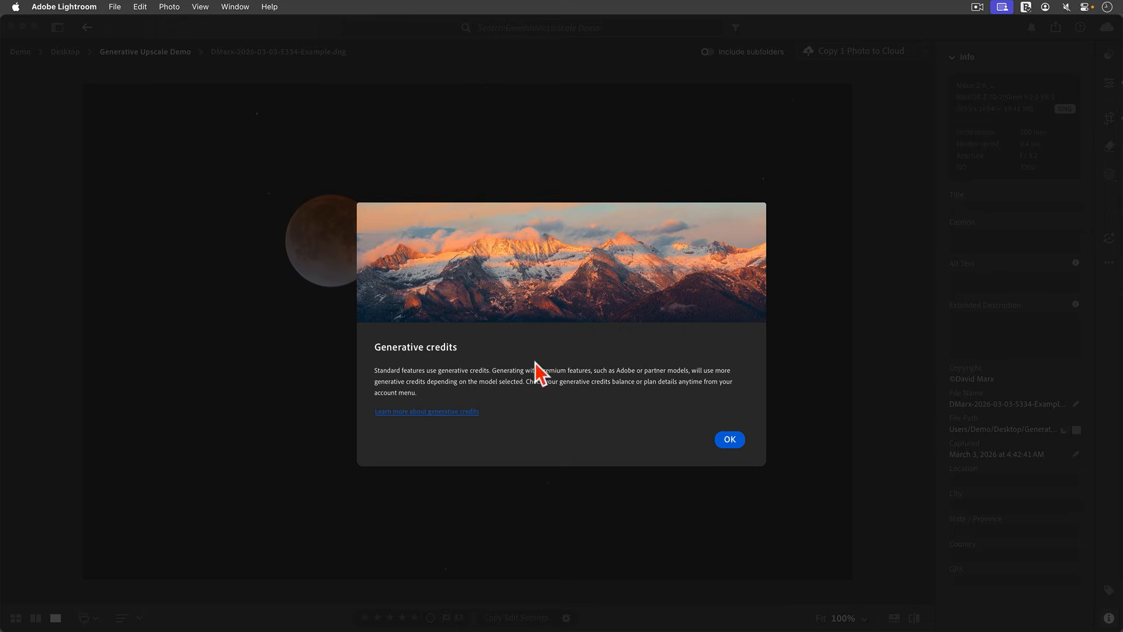
{"action": "left_click", "coordinate": [733, 441]}
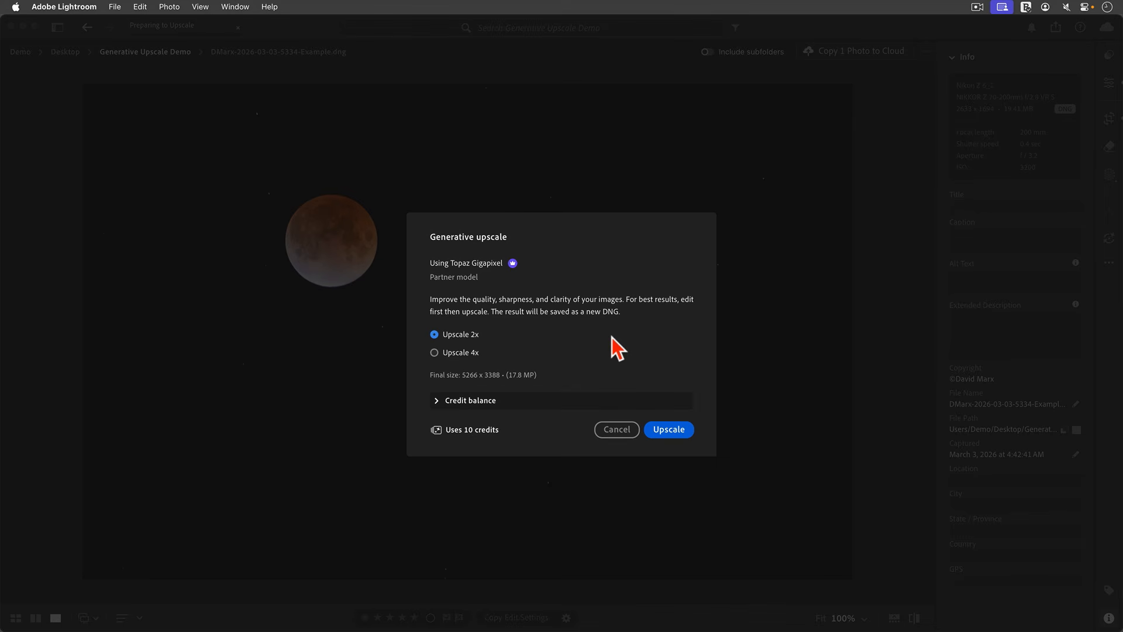
{"action": "left_click", "coordinate": [469, 354]}
{"action": "left_click", "coordinate": [440, 401]}
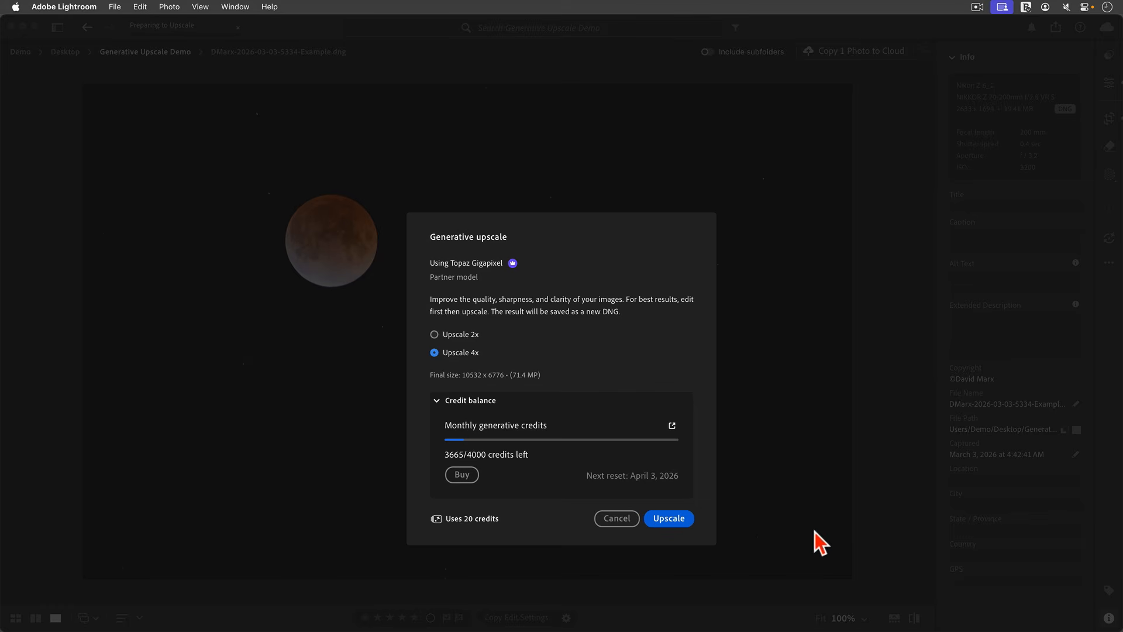
{"action": "left_click", "coordinate": [668, 518]}
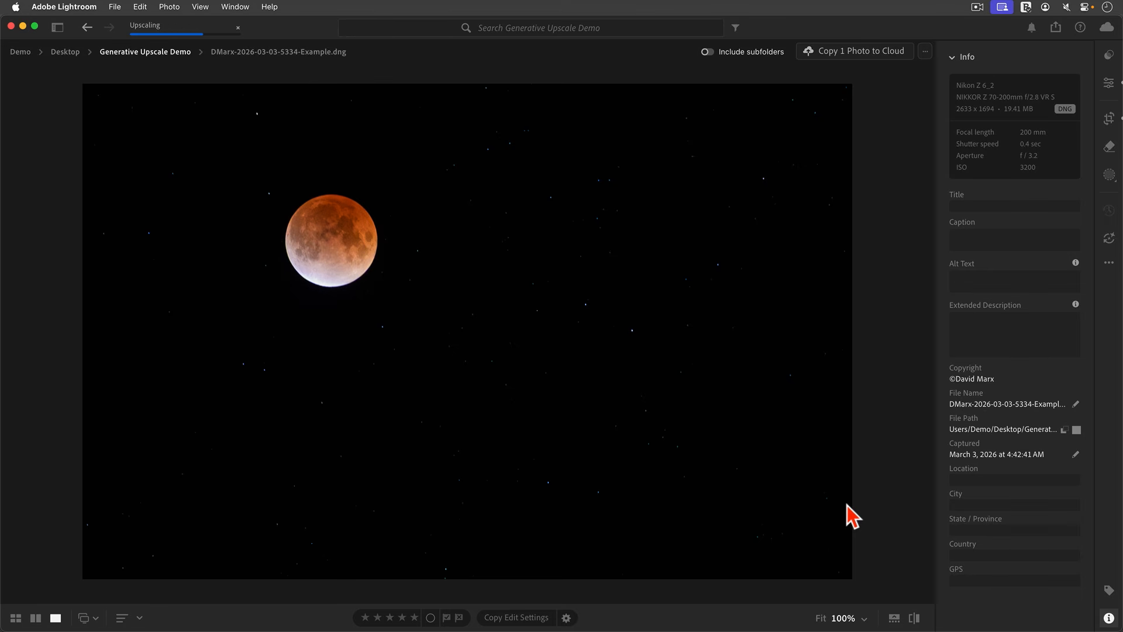
Confirm the 4X copy is 10532 x 6776, compare at 100%, then view the original alone.
{"action": "key", "text": "g"}
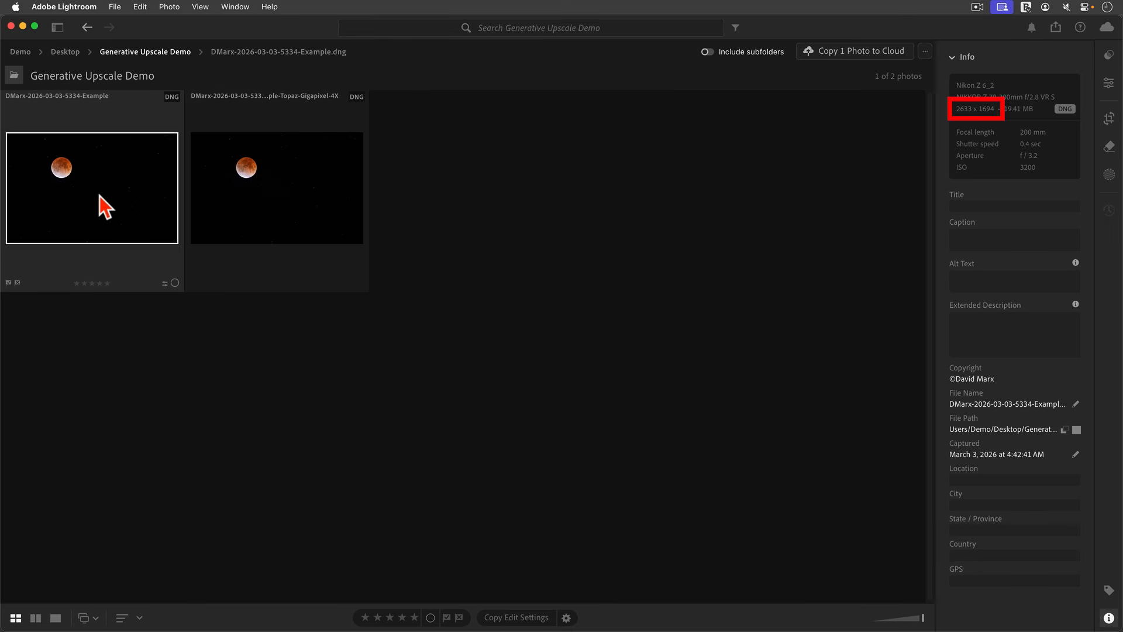
{"action": "left_click", "coordinate": [245, 195]}
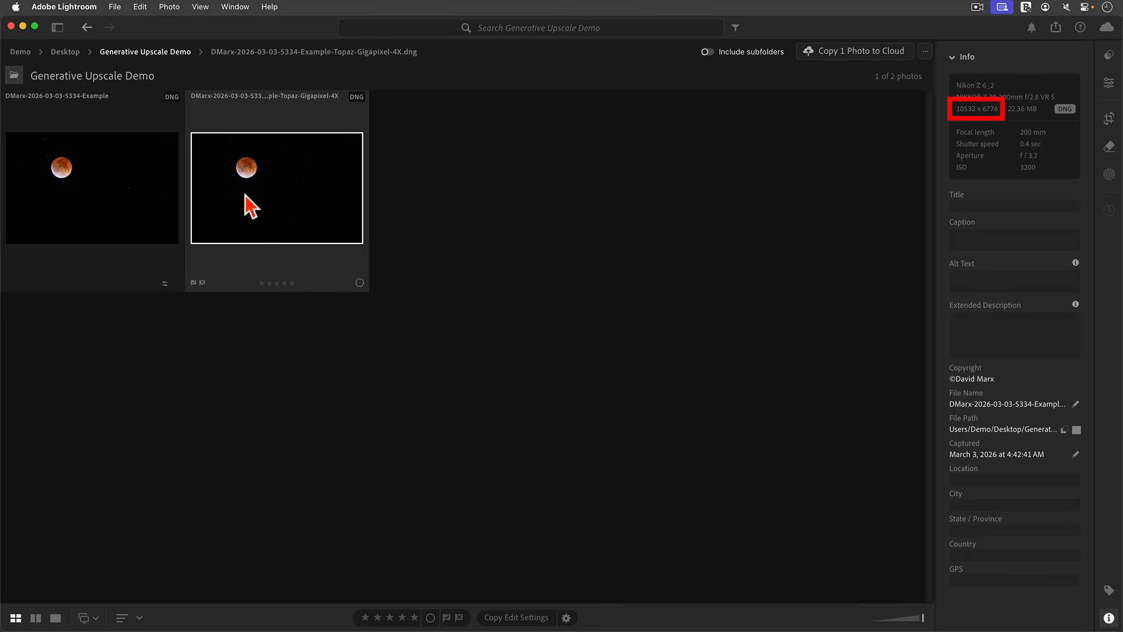
{"action": "key", "text": "c"}
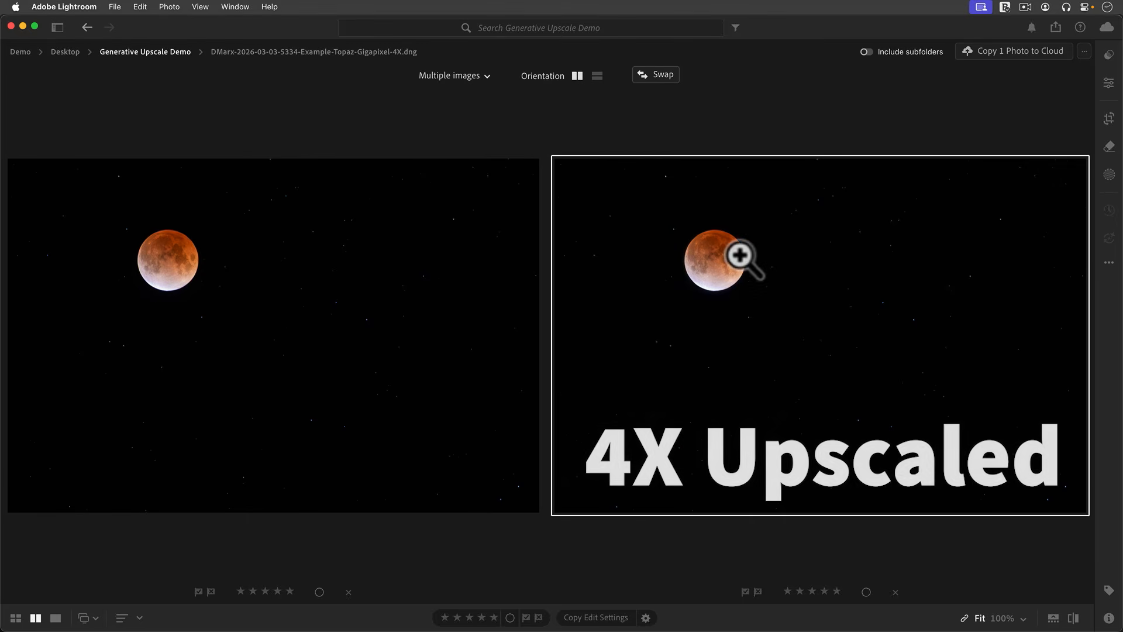
{"action": "left_click", "coordinate": [1016, 617]}
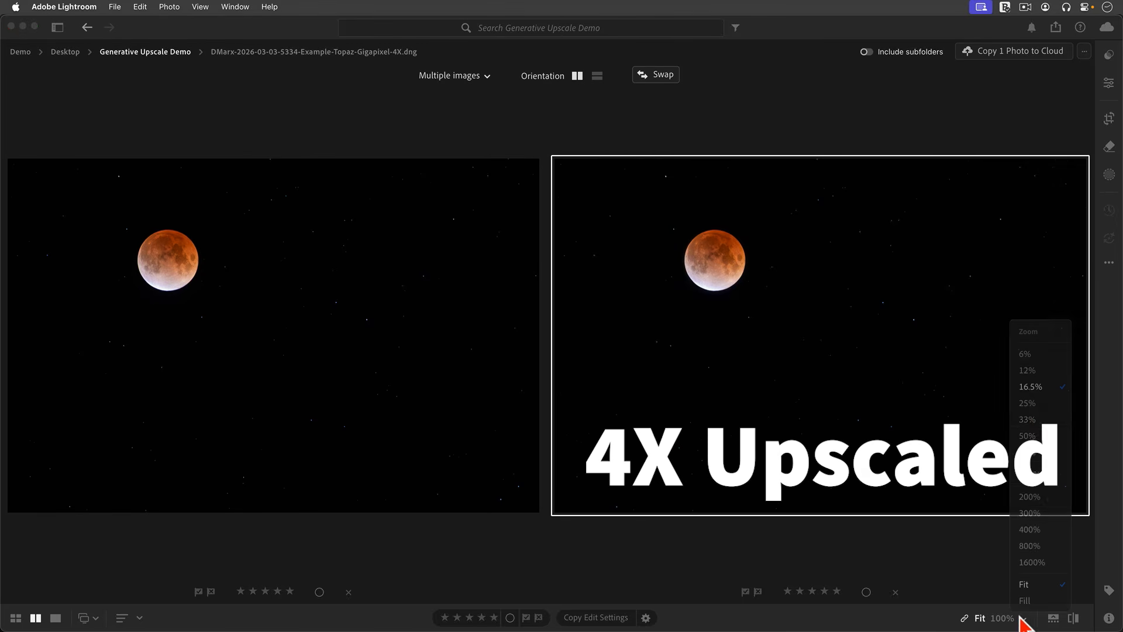
{"action": "left_click", "coordinate": [1024, 468]}
{"action": "left_click_drag", "start_coordinate": [814, 318], "coordinate": [851, 375]}
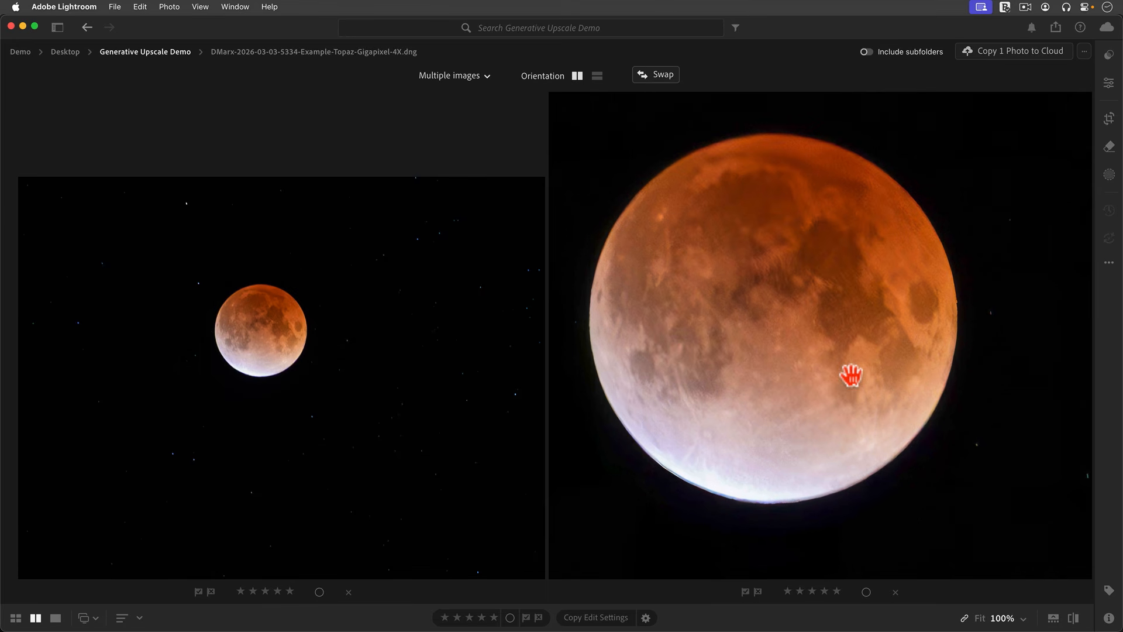
{"action": "key", "text": "d"}
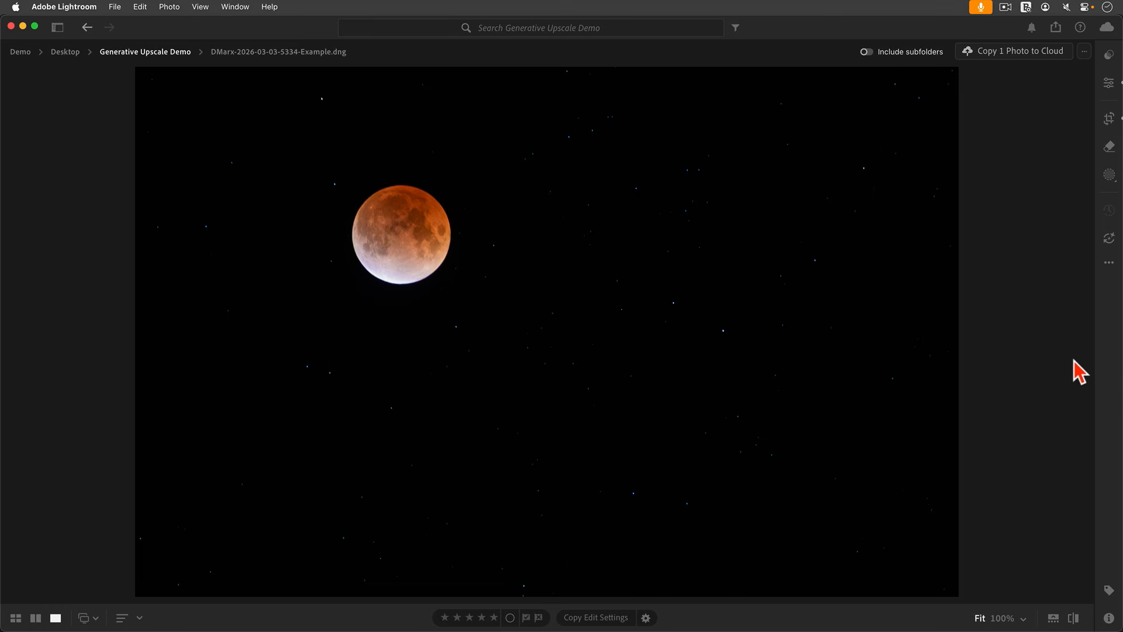
In Photoshop, show the 2X and 4X upscale layer groups and view the moons at 100%.
{"action": "left_click", "coordinate": [1107, 358]}
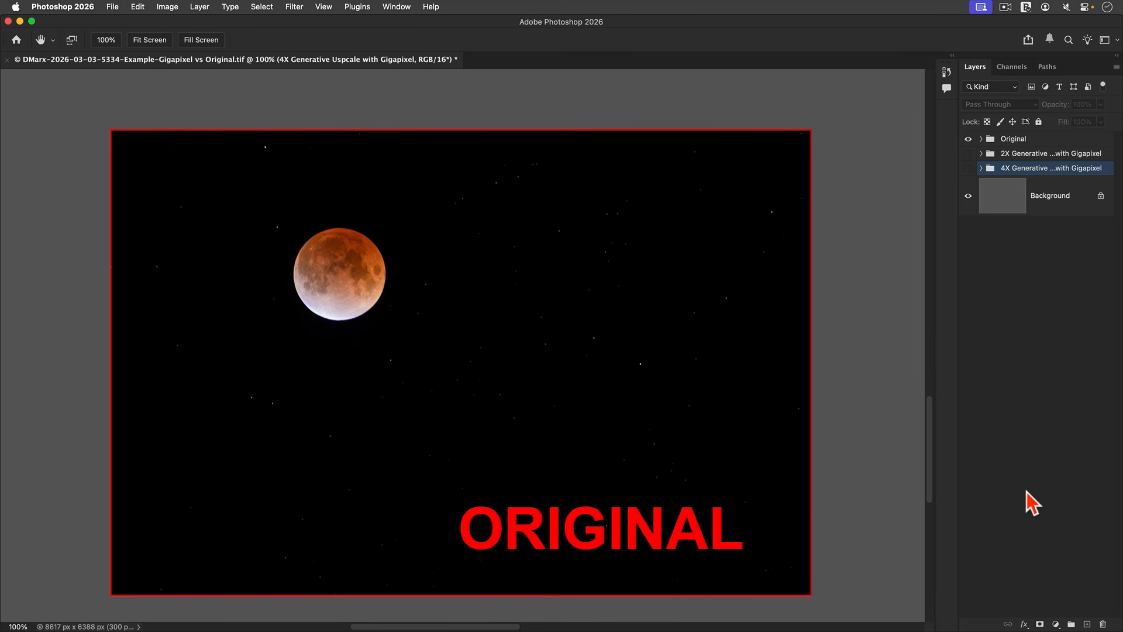
{"action": "left_click", "coordinate": [968, 154]}
{"action": "left_click_drag", "start_coordinate": [525, 220], "coordinate": [544, 217]}
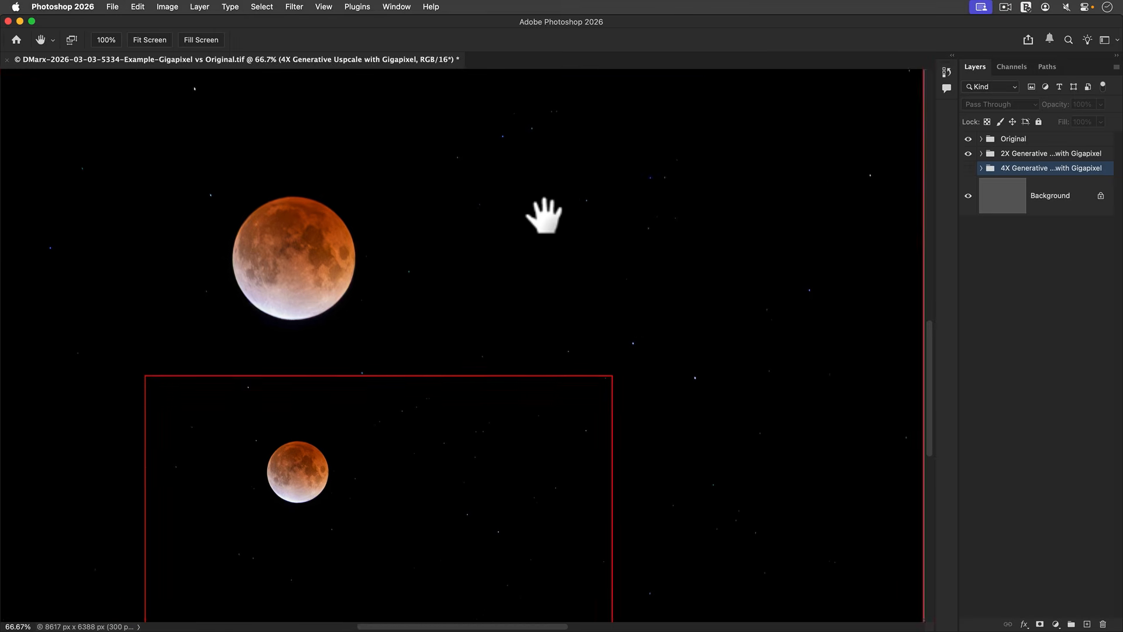
{"action": "key", "text": "super+equal"}
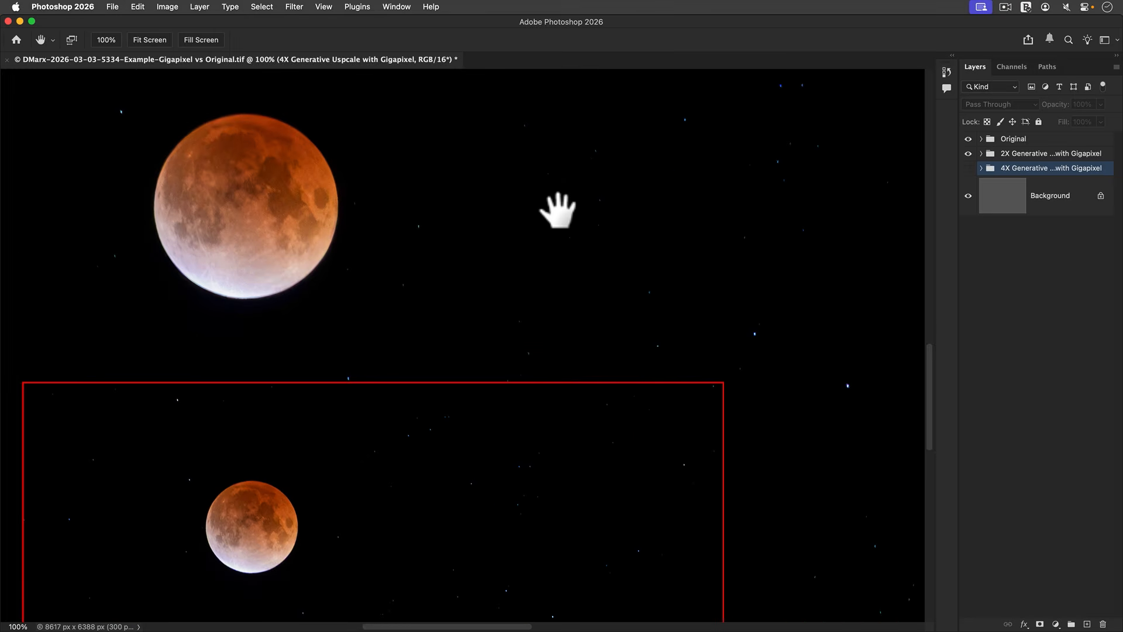
{"action": "left_click_drag", "start_coordinate": [567, 238], "coordinate": [640, 233]}
{"action": "left_click", "coordinate": [968, 168]}
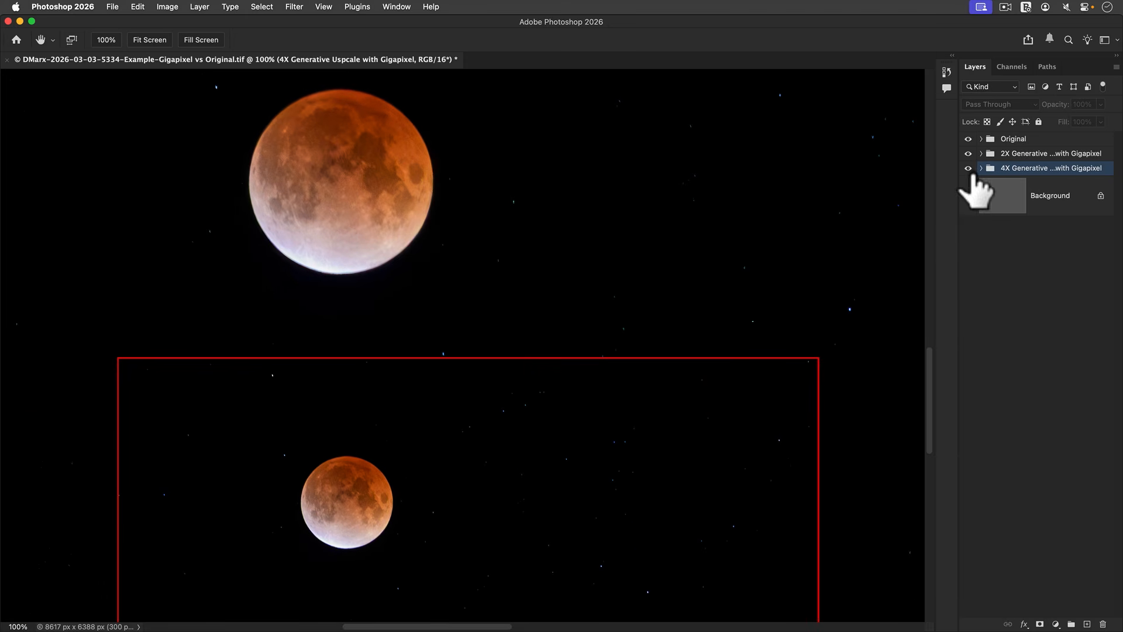
Zoom out to see all three versions, then zoom in on the largest moon.
{"action": "key", "text": "super+minus"}
{"action": "key", "text": "super+minus"}
{"action": "key", "text": "super+minus"}
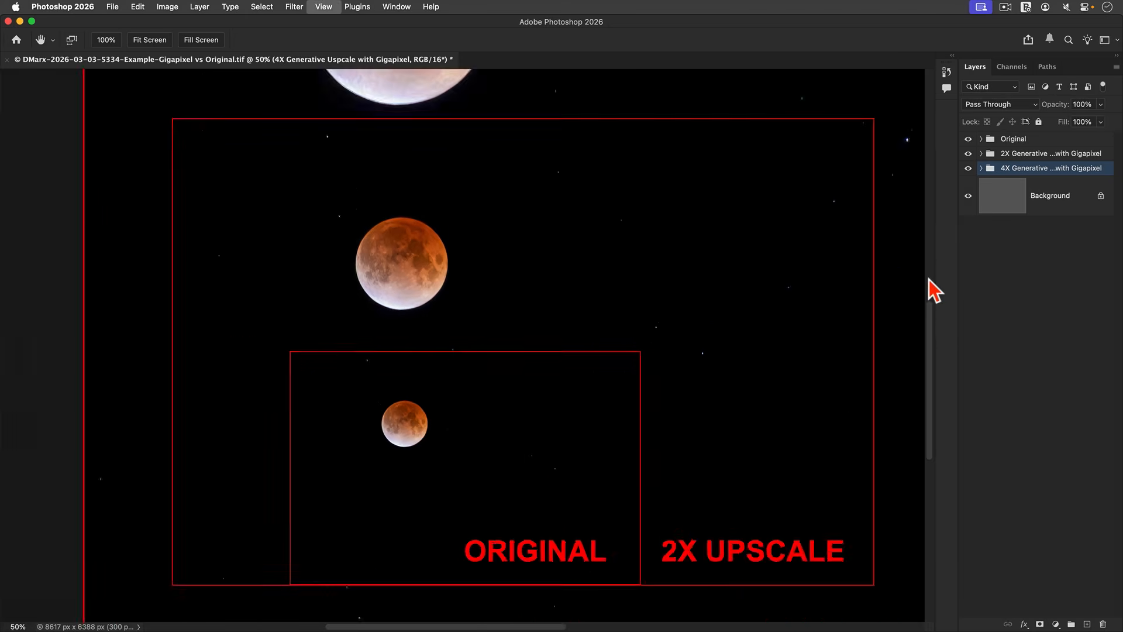
{"action": "key", "text": "super+minus"}
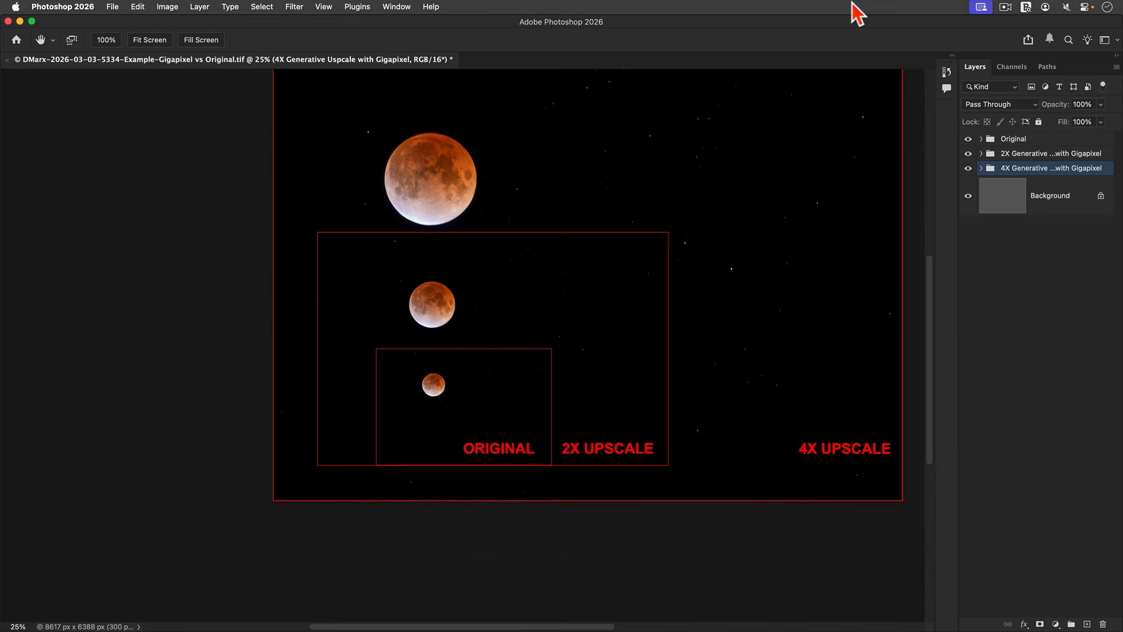
{"action": "left_click_drag", "start_coordinate": [625, 231], "coordinate": [537, 272]}
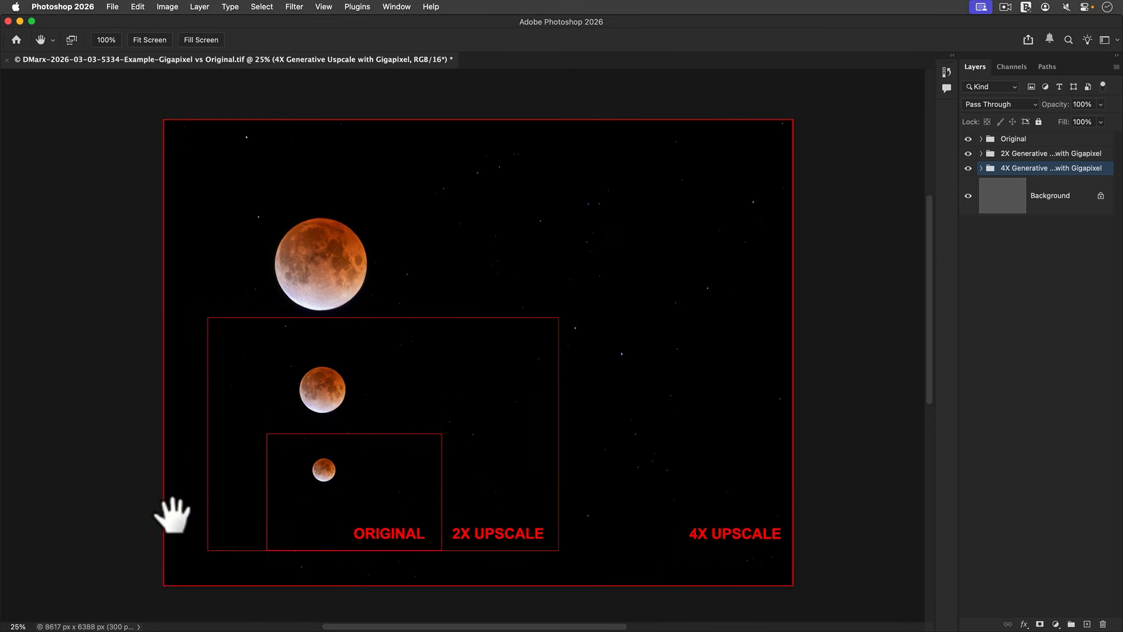
{"action": "key", "text": "z"}
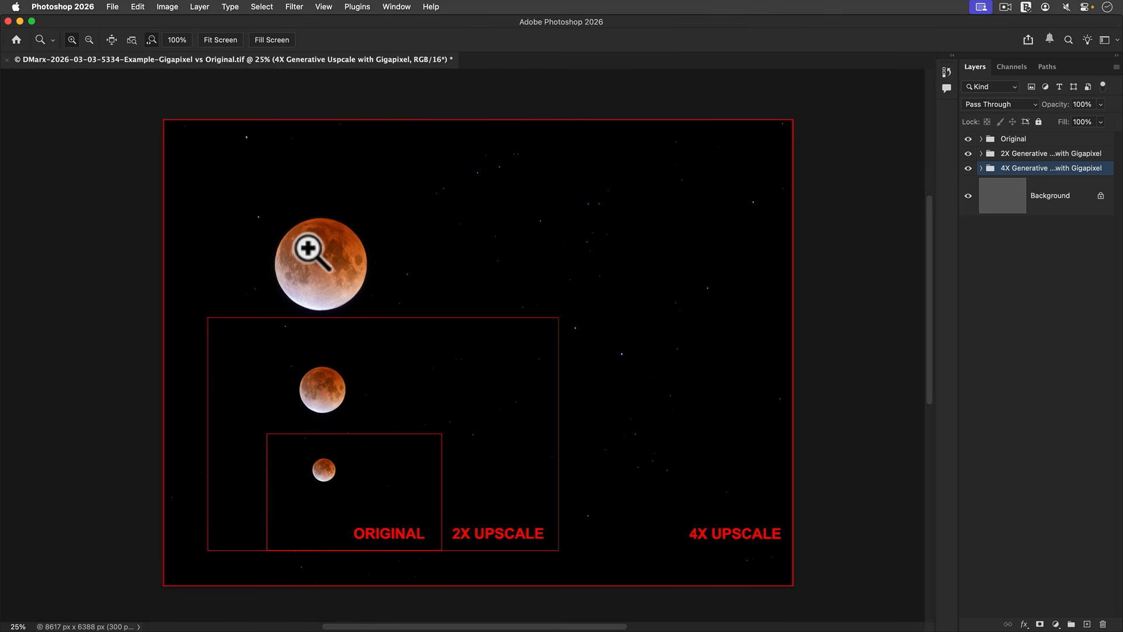
{"action": "left_click_drag", "start_coordinate": [306, 243], "coordinate": [308, 180]}
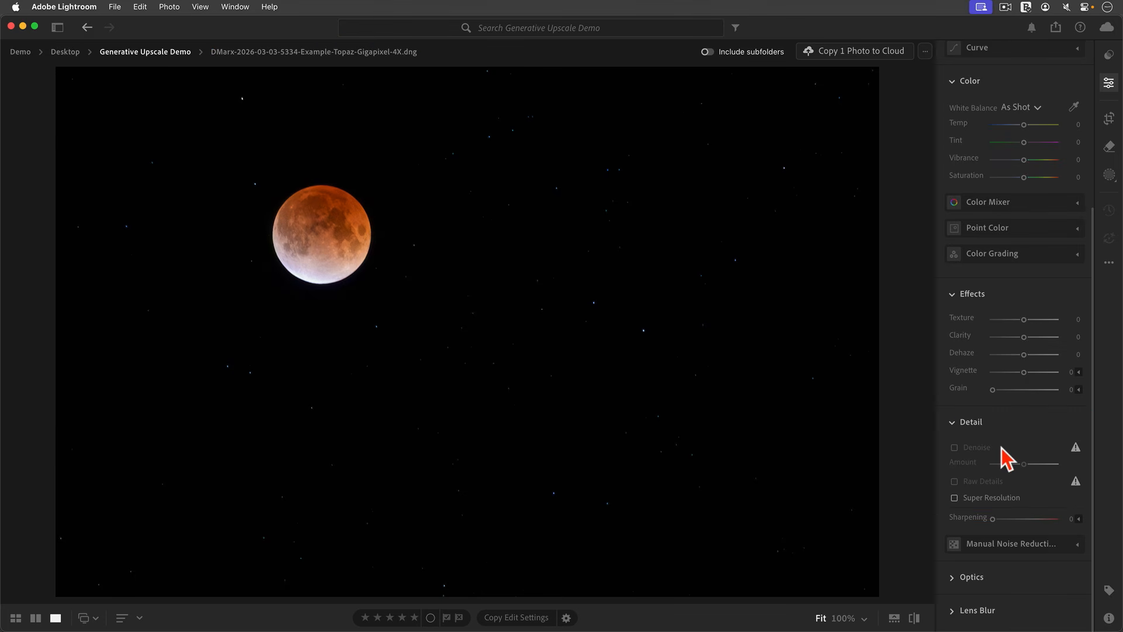
Go back to the original Example.dng and set its Denoise amount to 49.
{"action": "key", "text": "Left"}
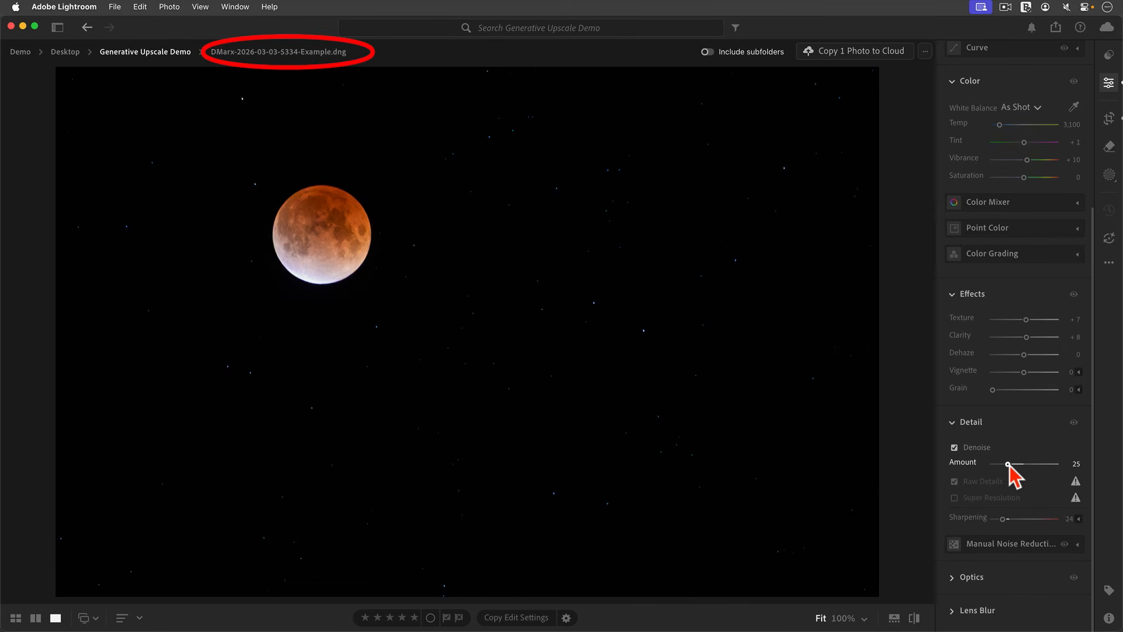
{"action": "left_click_drag", "start_coordinate": [1008, 463], "coordinate": [1023, 464]}
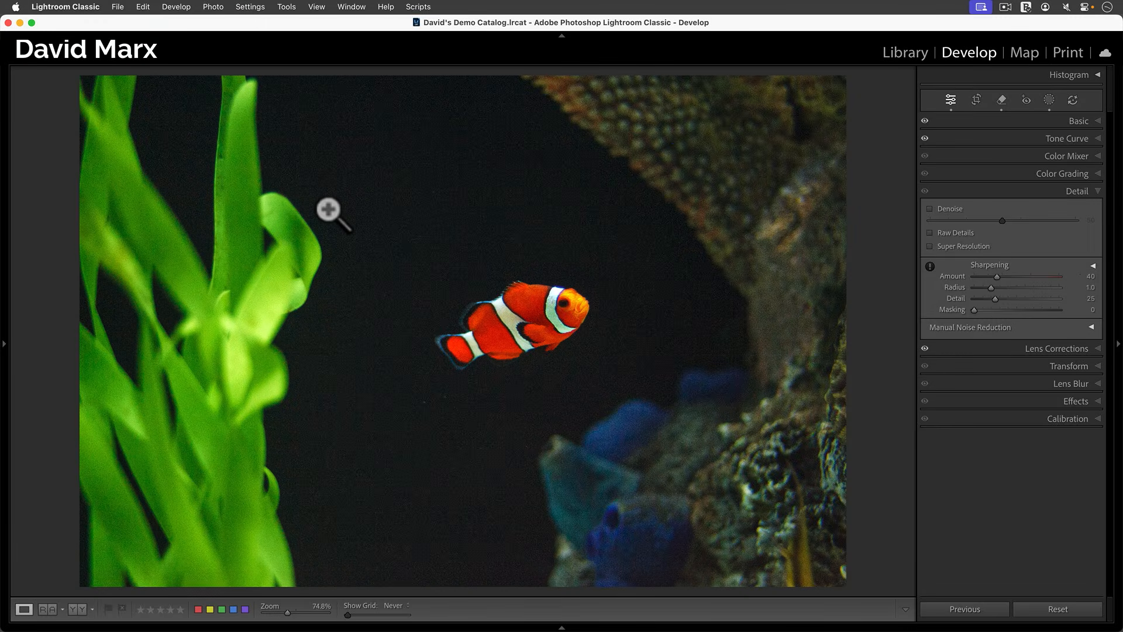
Enable Denoise on the clownfish photo and update it to the current process version.
{"action": "left_click", "coordinate": [950, 209]}
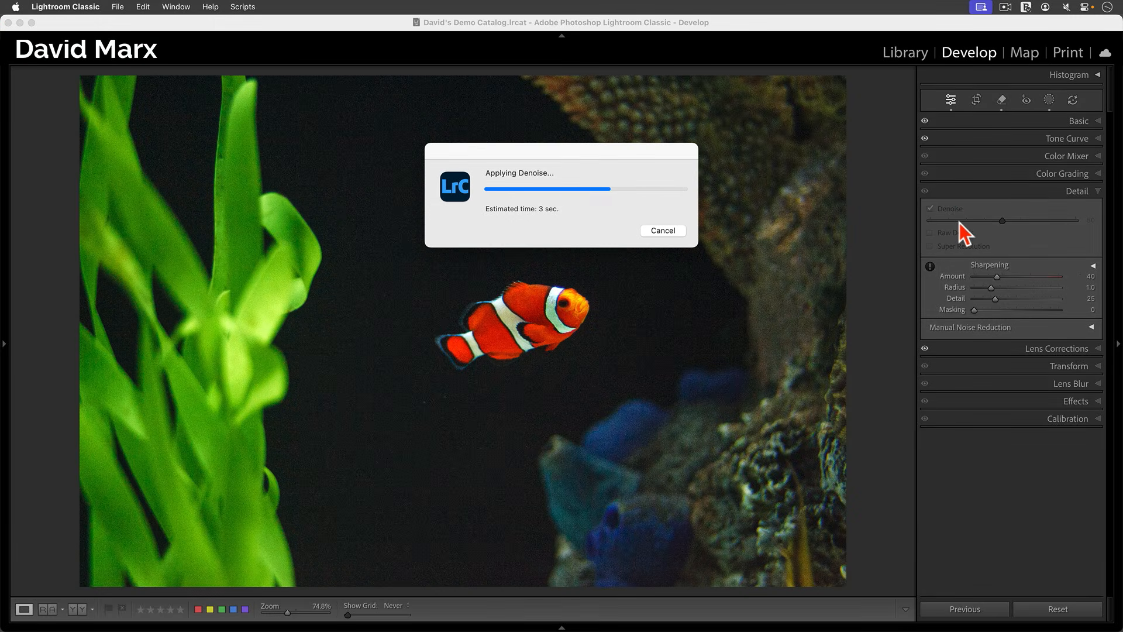
{"action": "left_click_drag", "start_coordinate": [962, 222], "coordinate": [965, 223]}
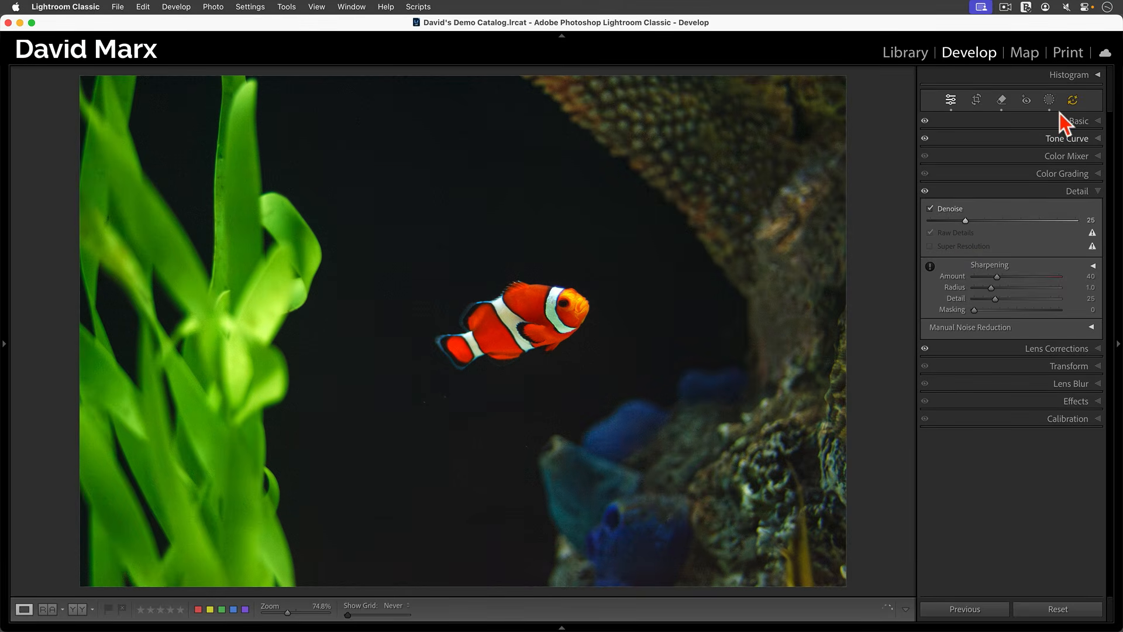
{"action": "left_click", "coordinate": [1073, 99]}
{"action": "left_click", "coordinate": [1044, 249]}
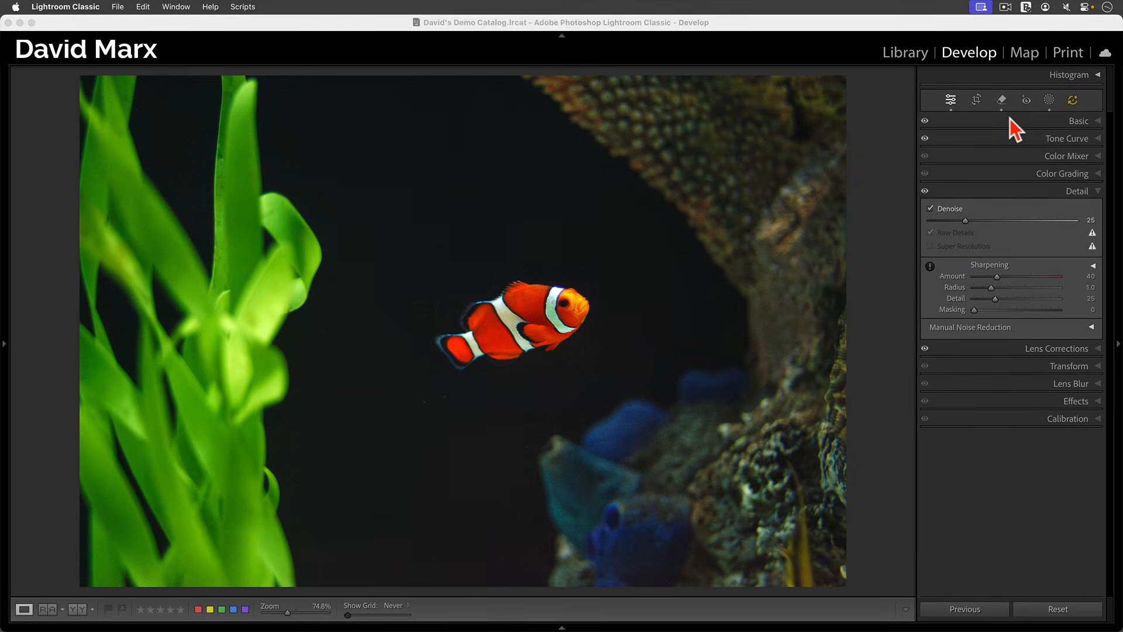
Crop tightly around the clownfish and return to the Library grid.
{"action": "left_click", "coordinate": [976, 108]}
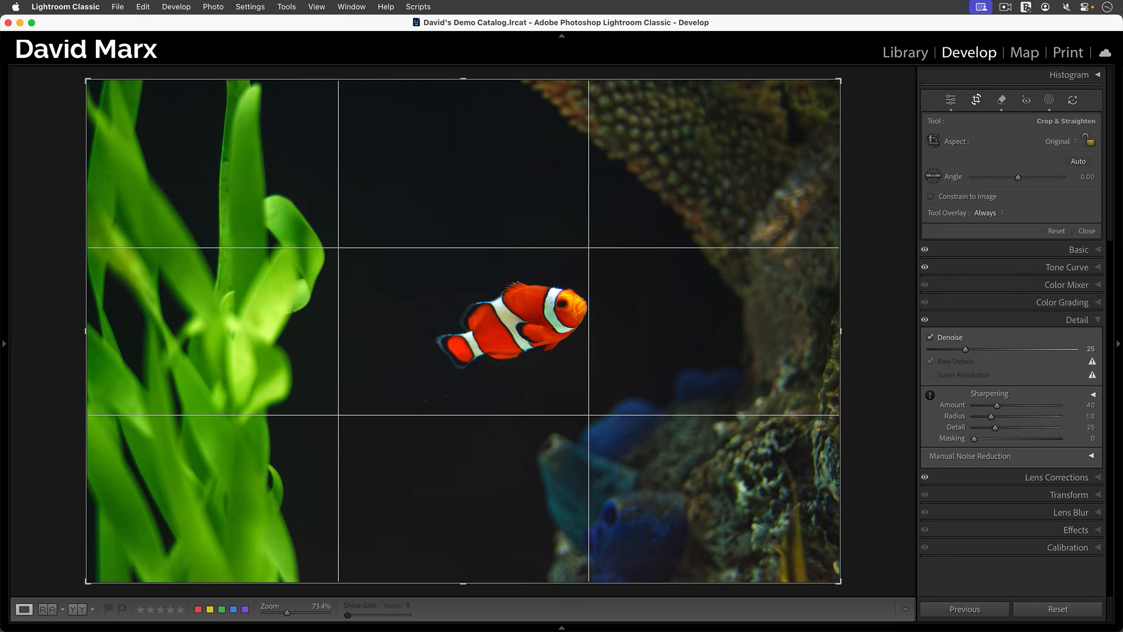
{"action": "left_click_drag", "start_coordinate": [845, 586], "coordinate": [108, 196]}
{"action": "left_click_drag", "start_coordinate": [550, 413], "coordinate": [655, 459]}
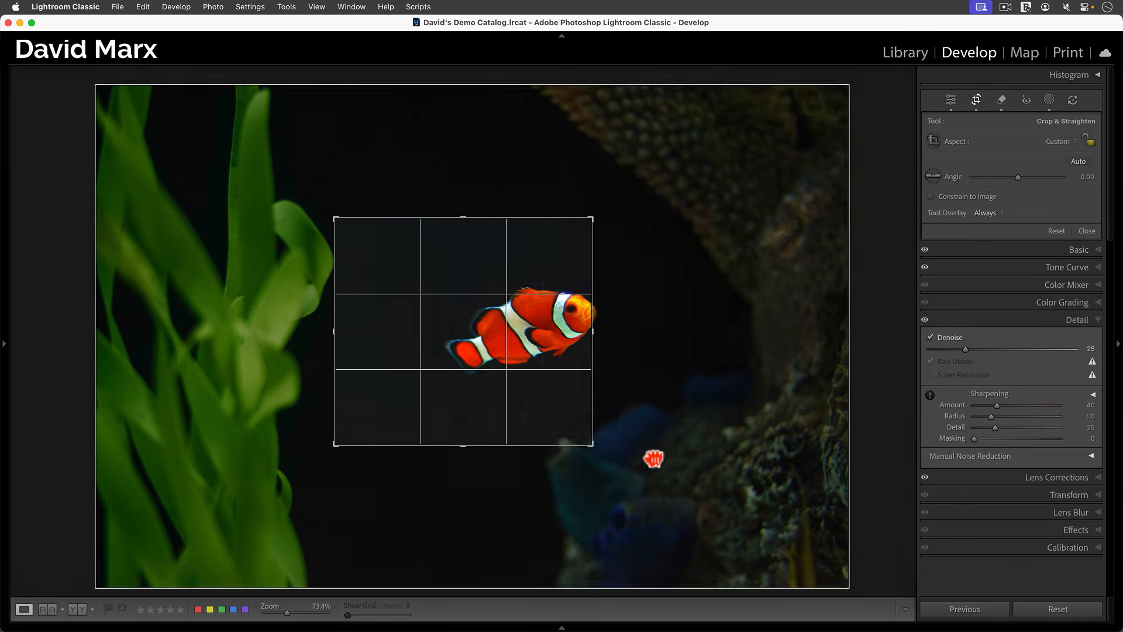
{"action": "left_click_drag", "start_coordinate": [342, 229], "coordinate": [358, 241]}
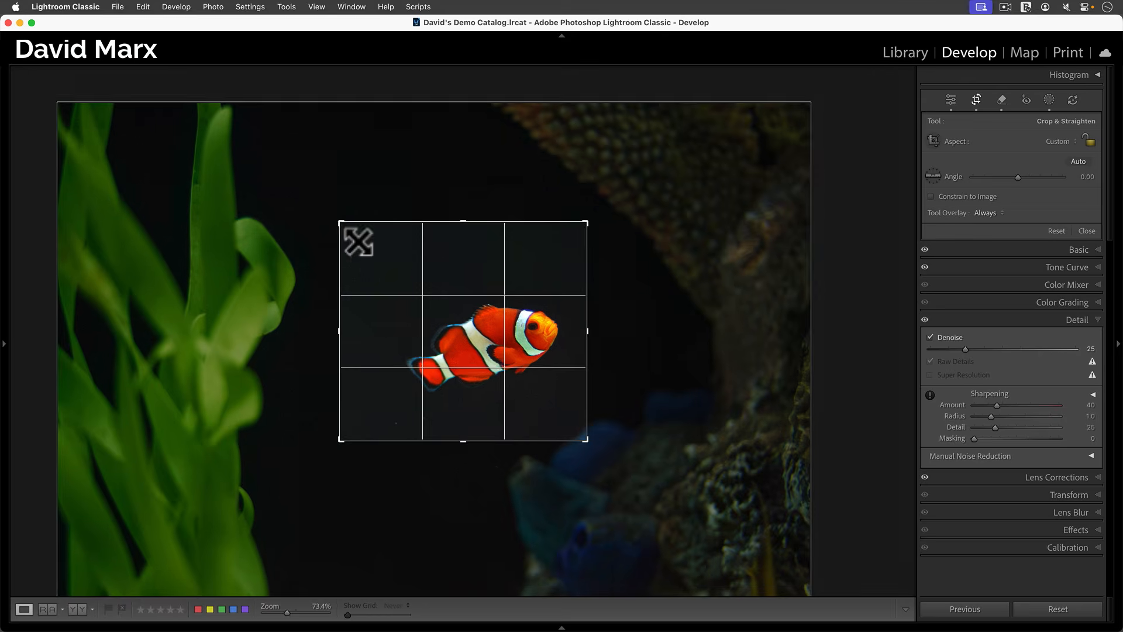
{"action": "left_click_drag", "start_coordinate": [475, 331], "coordinate": [483, 328]}
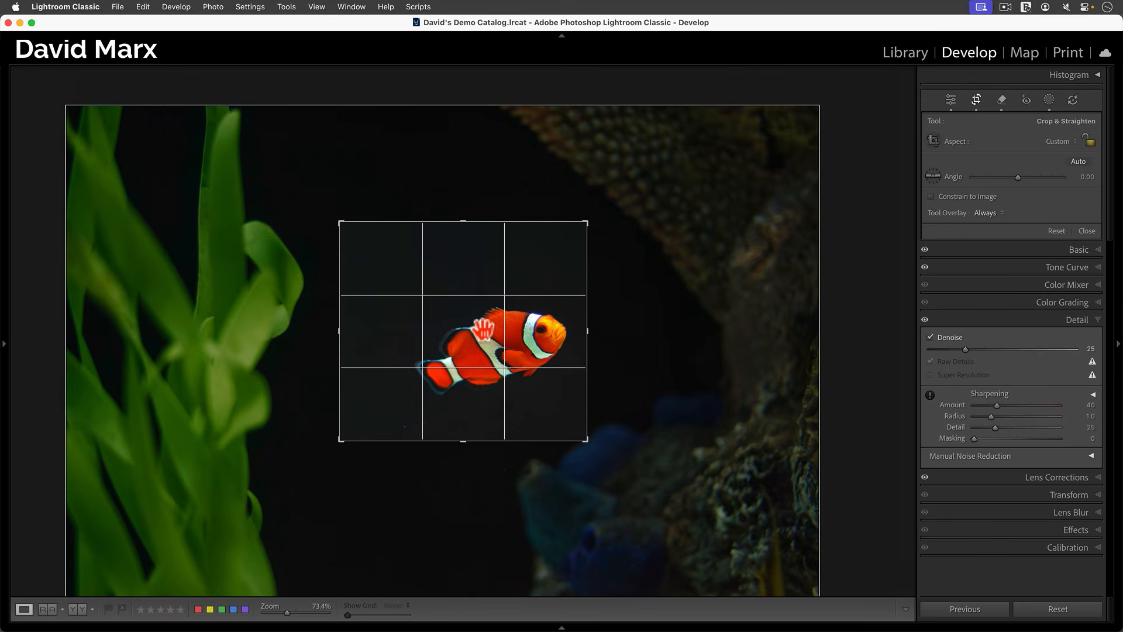
{"action": "key", "text": "Return"}
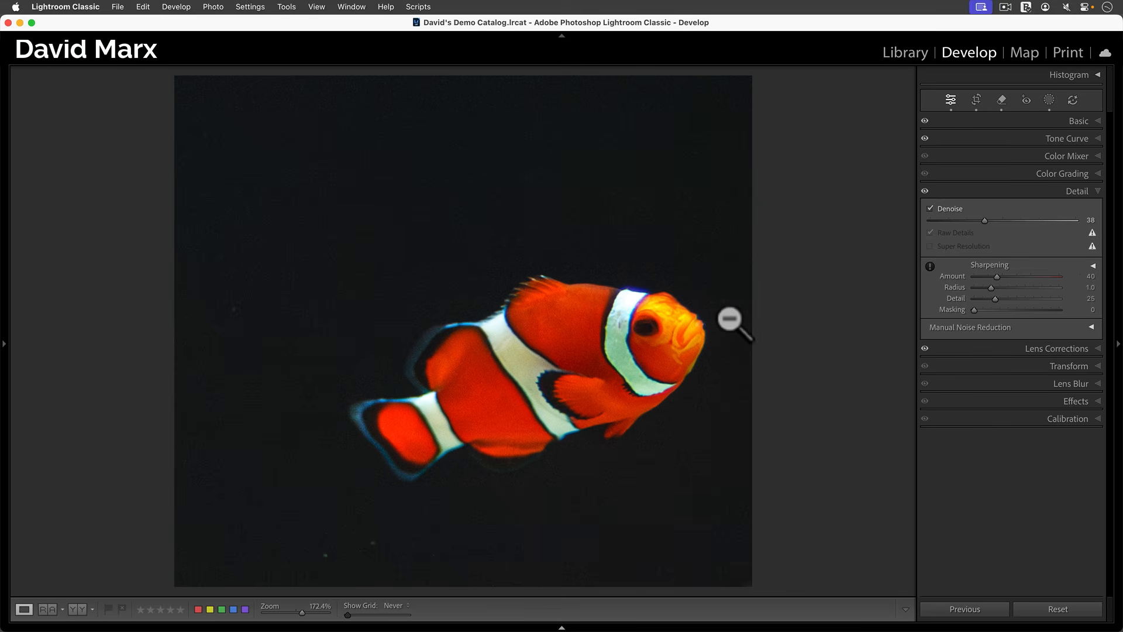
{"action": "left_click", "coordinate": [905, 54]}
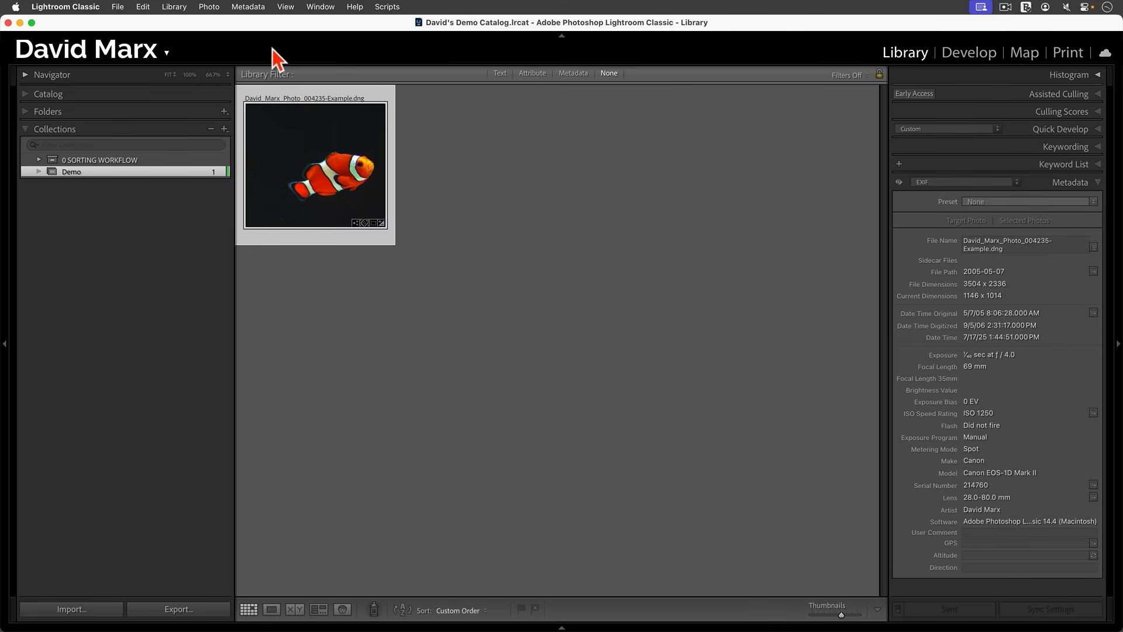
{"action": "left_click", "coordinate": [260, 8]}
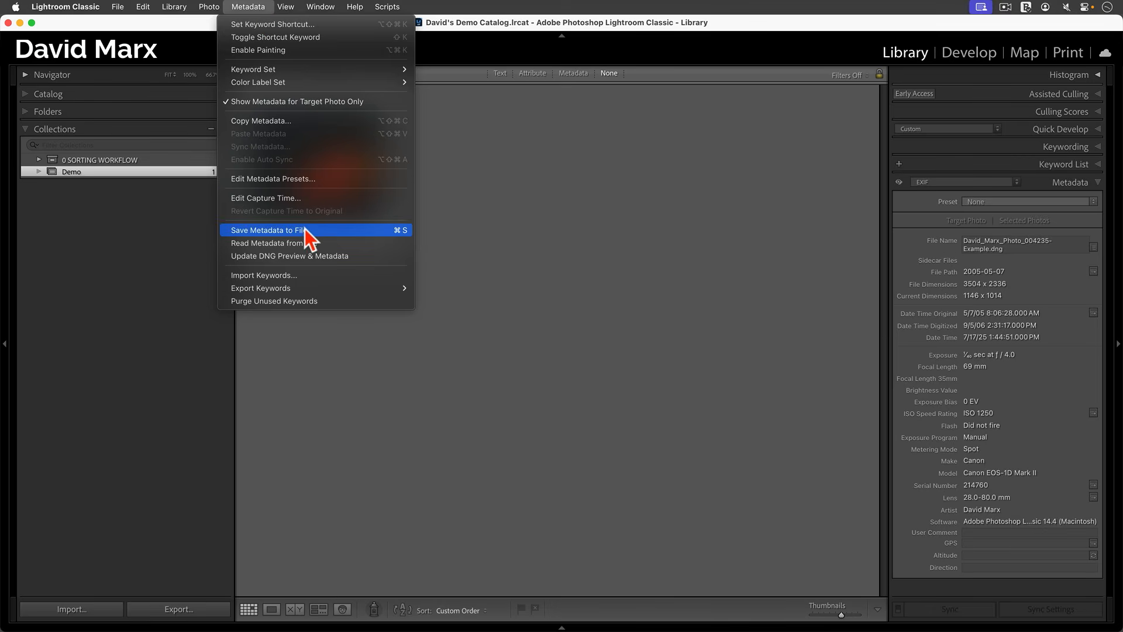
Save the clownfish edits into its DNG with Save Metadata to File and reveal it in Finder.
{"action": "left_click", "coordinate": [332, 230]}
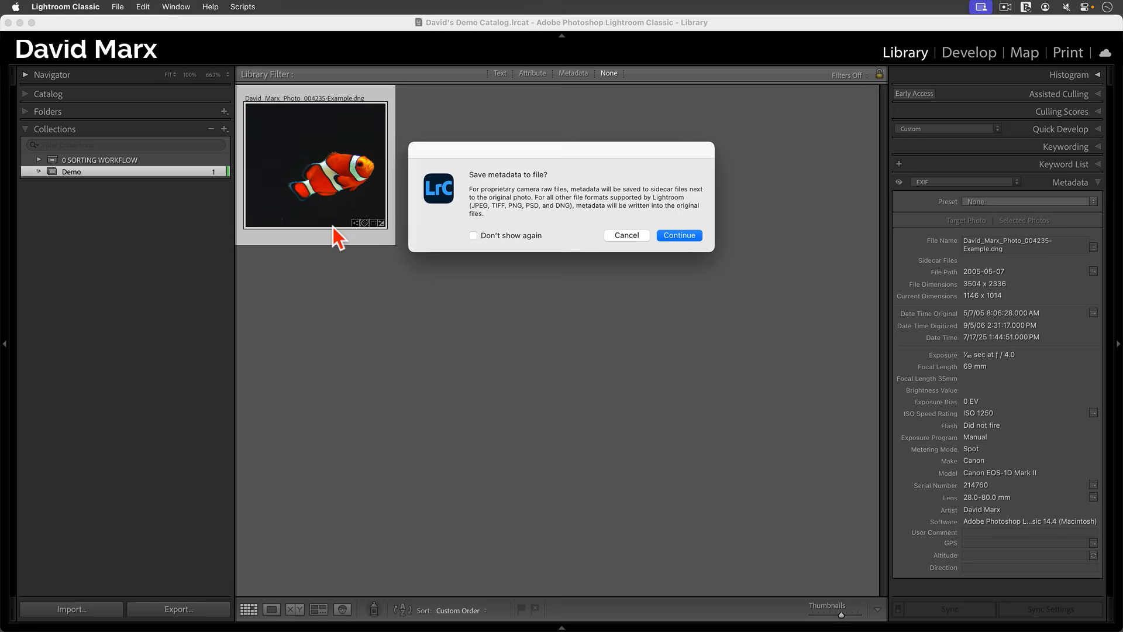
{"action": "left_click", "coordinate": [680, 235]}
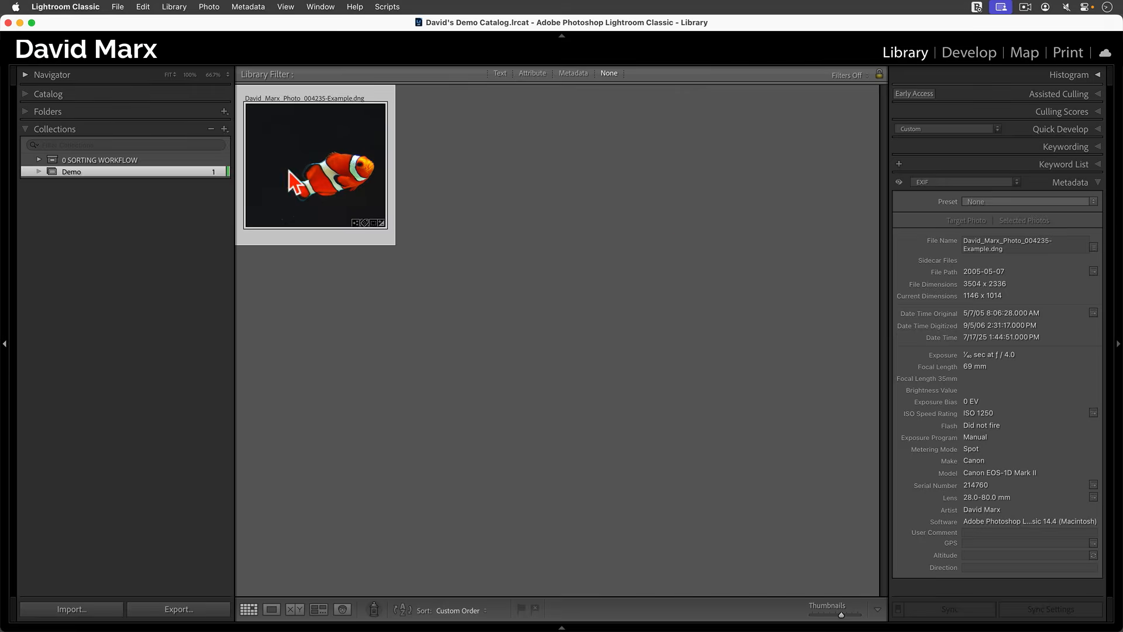
{"action": "right_click", "coordinate": [321, 175]}
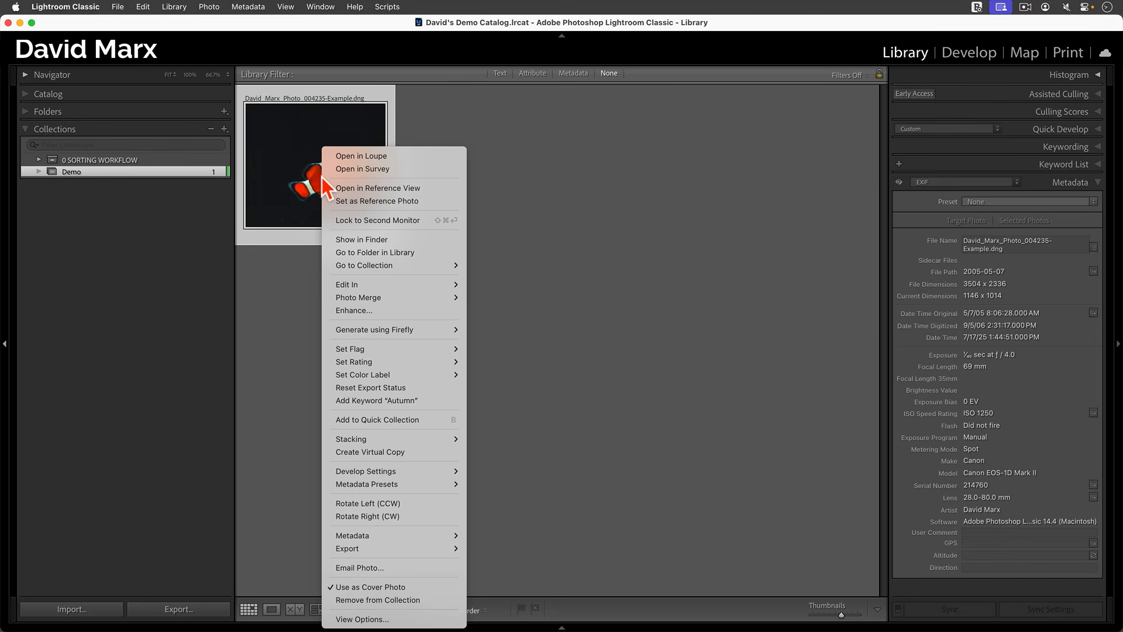
{"action": "left_click", "coordinate": [359, 238]}
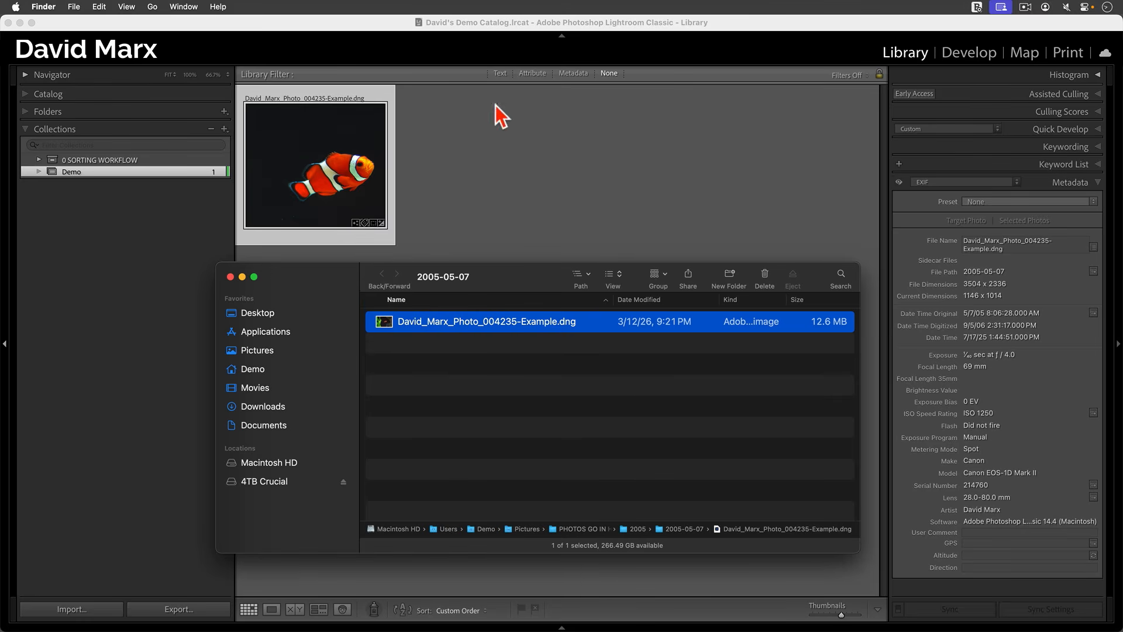
{"action": "left_click", "coordinate": [528, 110]}
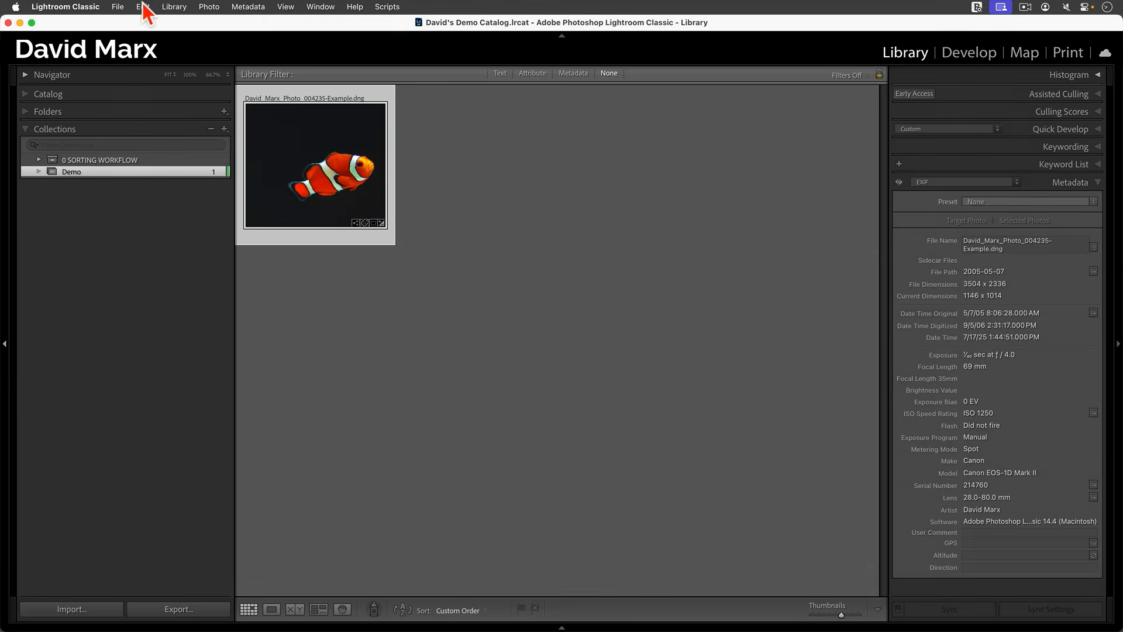
Quit Lightroom Classic, leaving the 2005-05-07 Finder folder with the clownfish DNG.
{"action": "left_click", "coordinate": [82, 7]}
{"action": "left_click", "coordinate": [109, 163]}
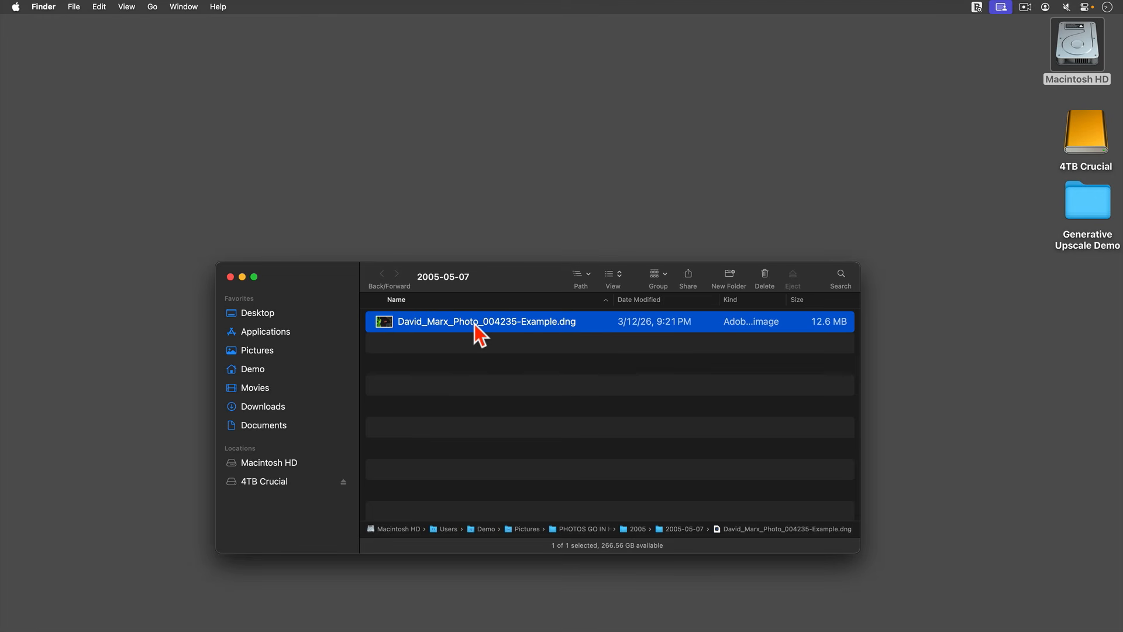
{"action": "mouse_move", "coordinate": [2, 248]}
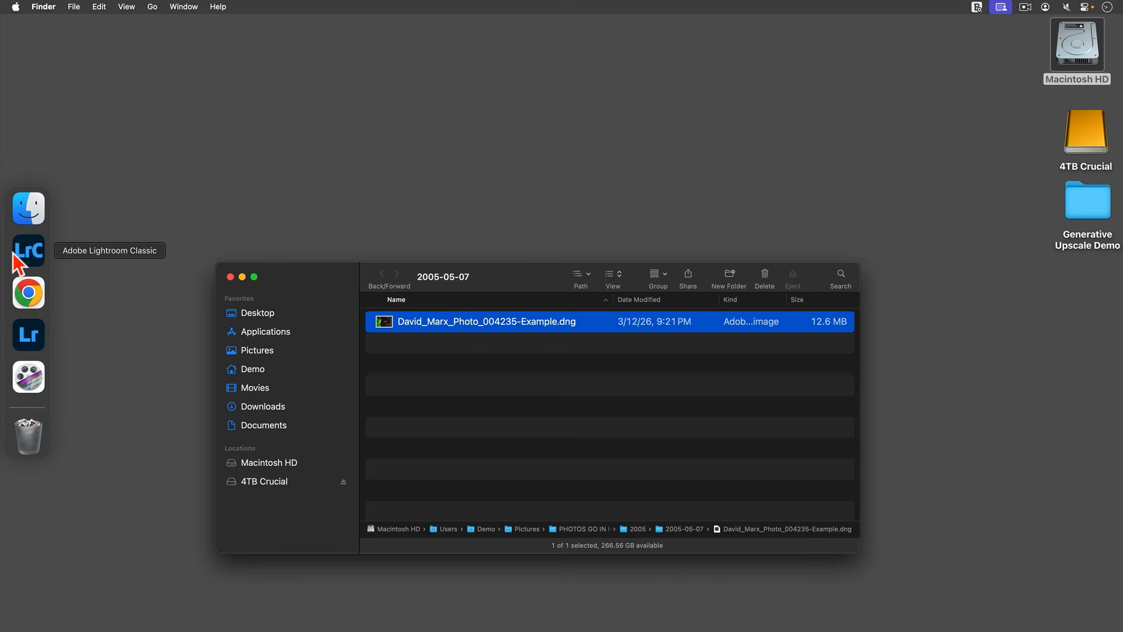
Launch Lightroom and show the folder browser with photos in a grid, edit panel hidden.
{"action": "left_click", "coordinate": [26, 338]}
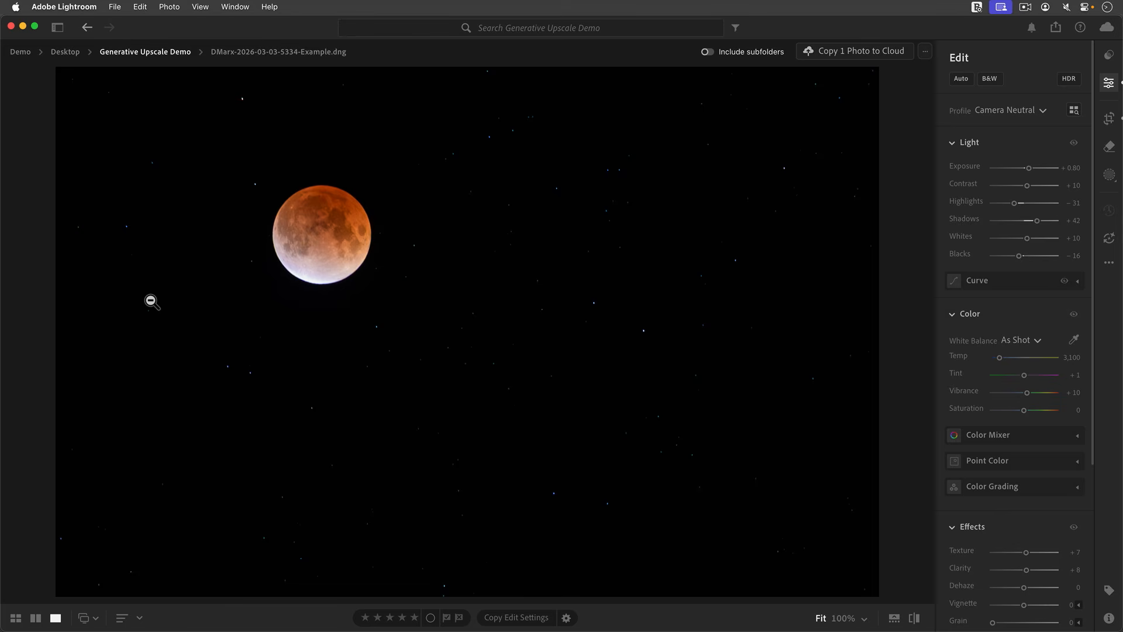
{"action": "left_click", "coordinate": [60, 31]}
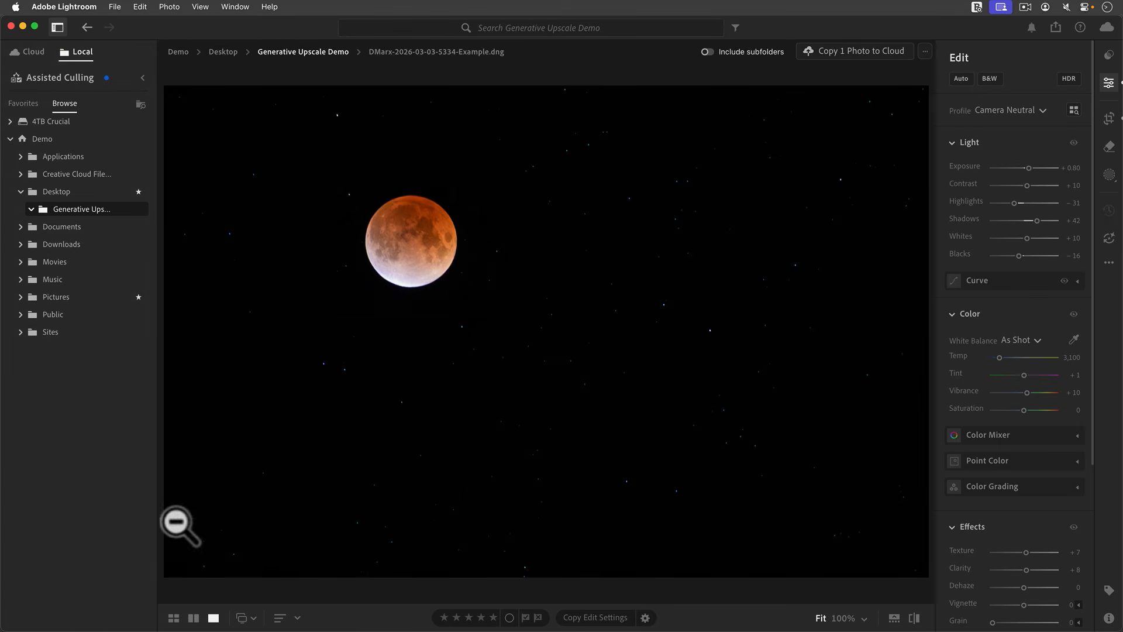
{"action": "left_click", "coordinate": [174, 622]}
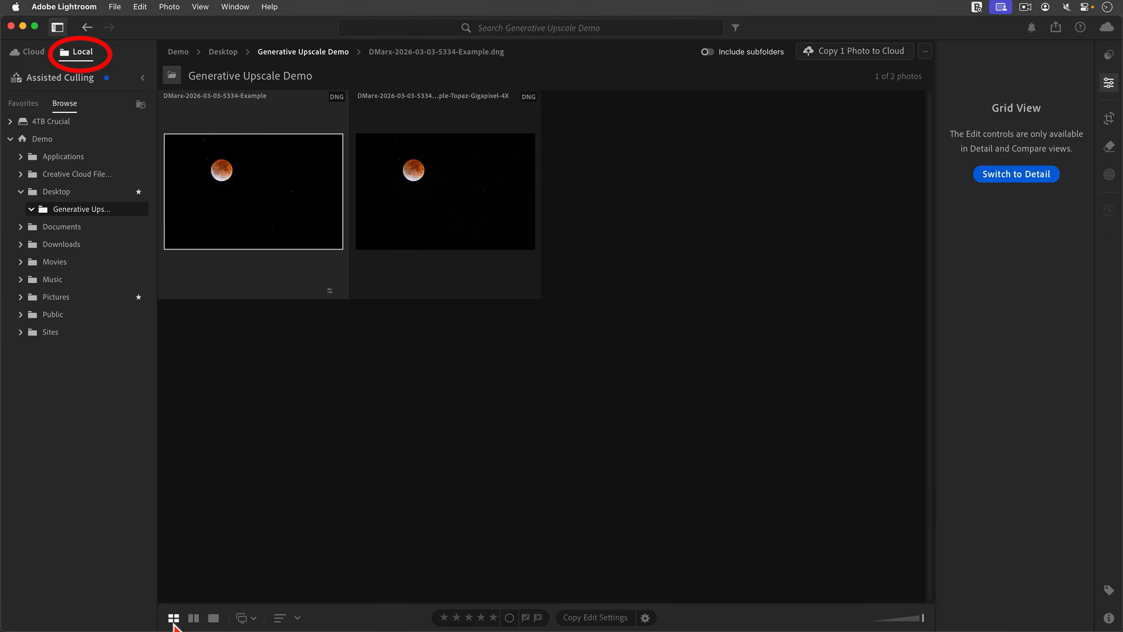
{"action": "left_click", "coordinate": [1108, 83]}
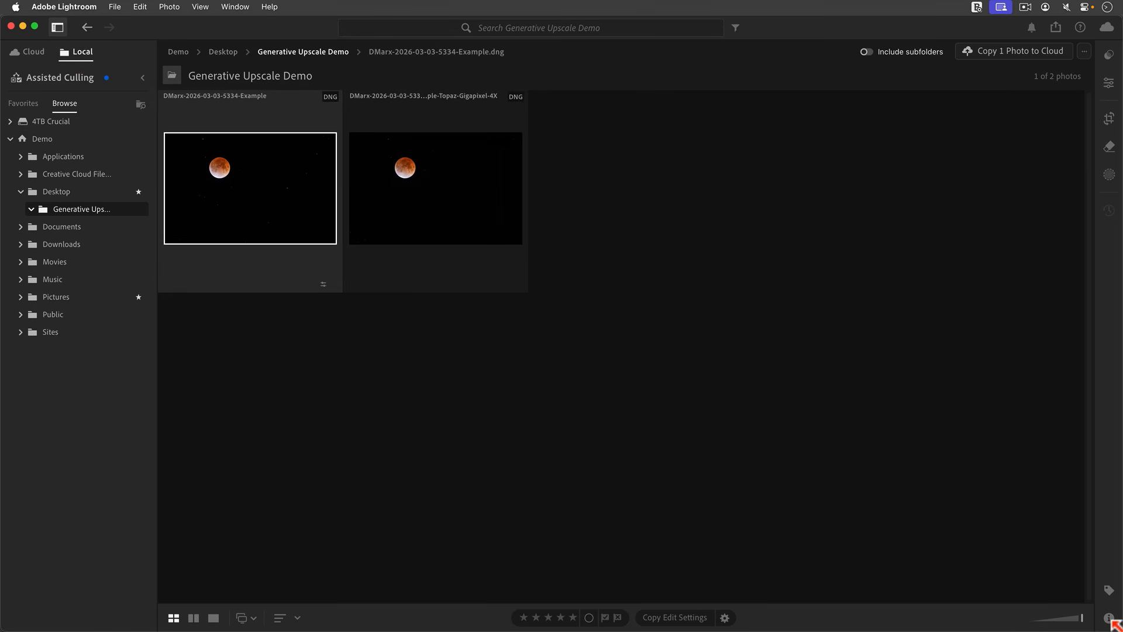
Shrink the Lightroom window and position the Finder window above it.
{"action": "left_click_drag", "start_coordinate": [1113, 625], "coordinate": [684, 511]}
{"action": "left_click", "coordinate": [706, 275]}
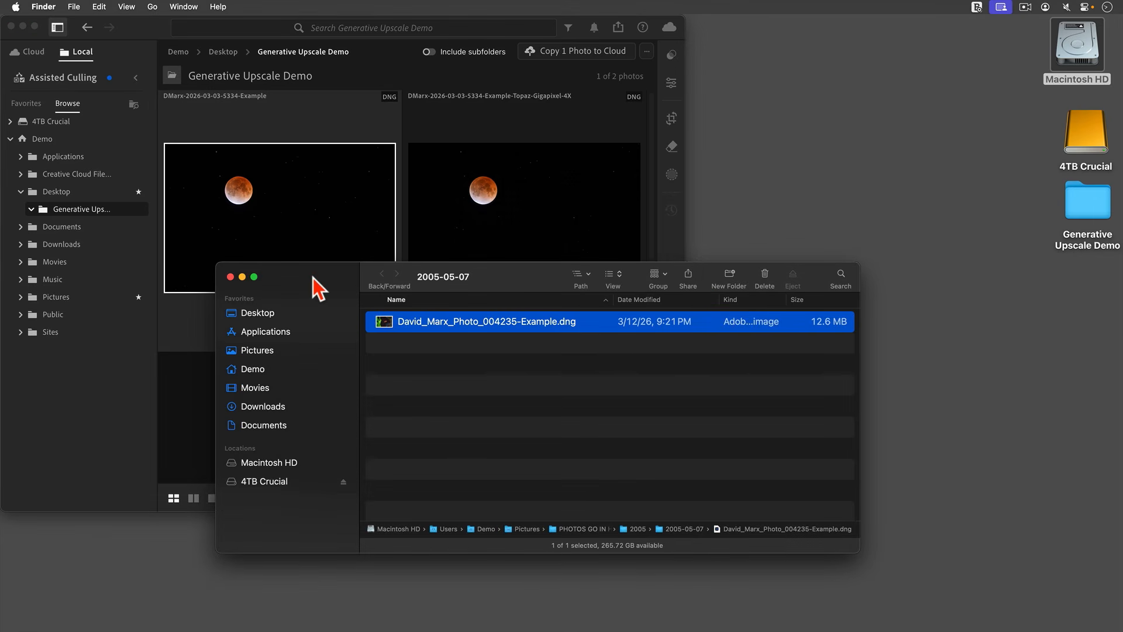
{"action": "left_click_drag", "start_coordinate": [313, 279], "coordinate": [541, 66]}
{"action": "left_click", "coordinate": [745, 171]}
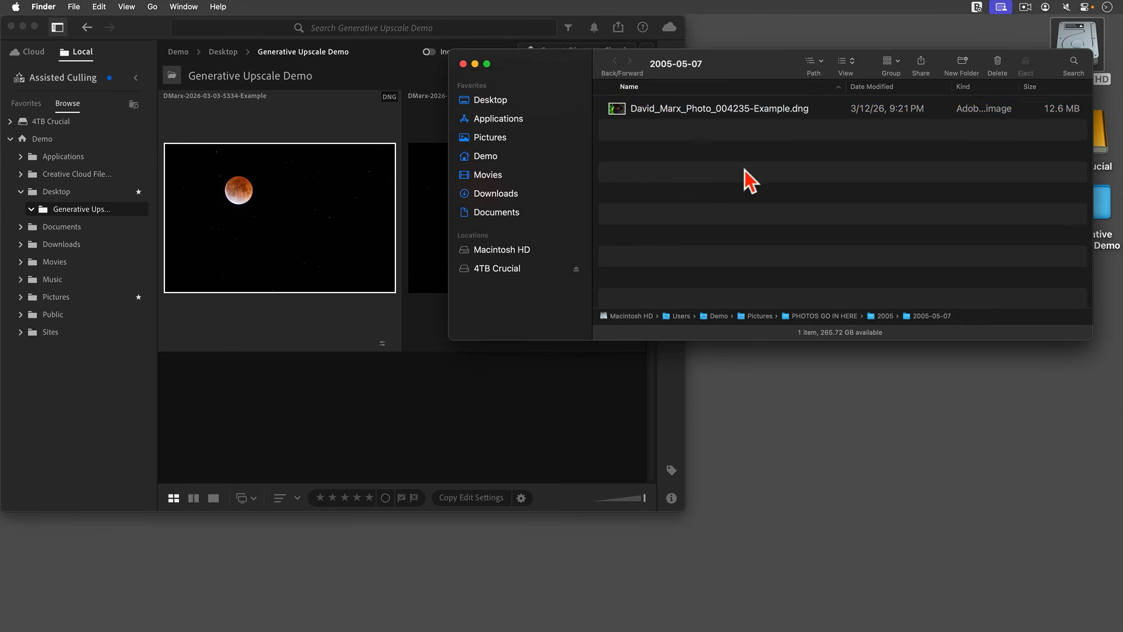
Drag the clownfish DNG from Finder into Lightroom to open it, then close Finder.
{"action": "left_click", "coordinate": [621, 112]}
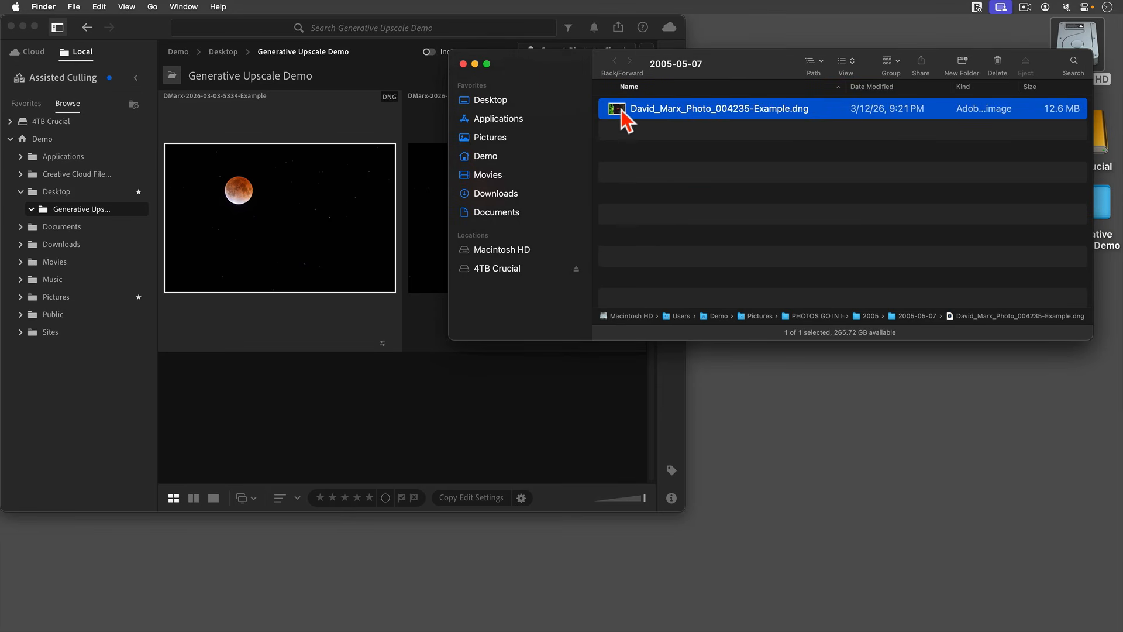
{"action": "left_click_drag", "start_coordinate": [623, 115], "coordinate": [463, 440]}
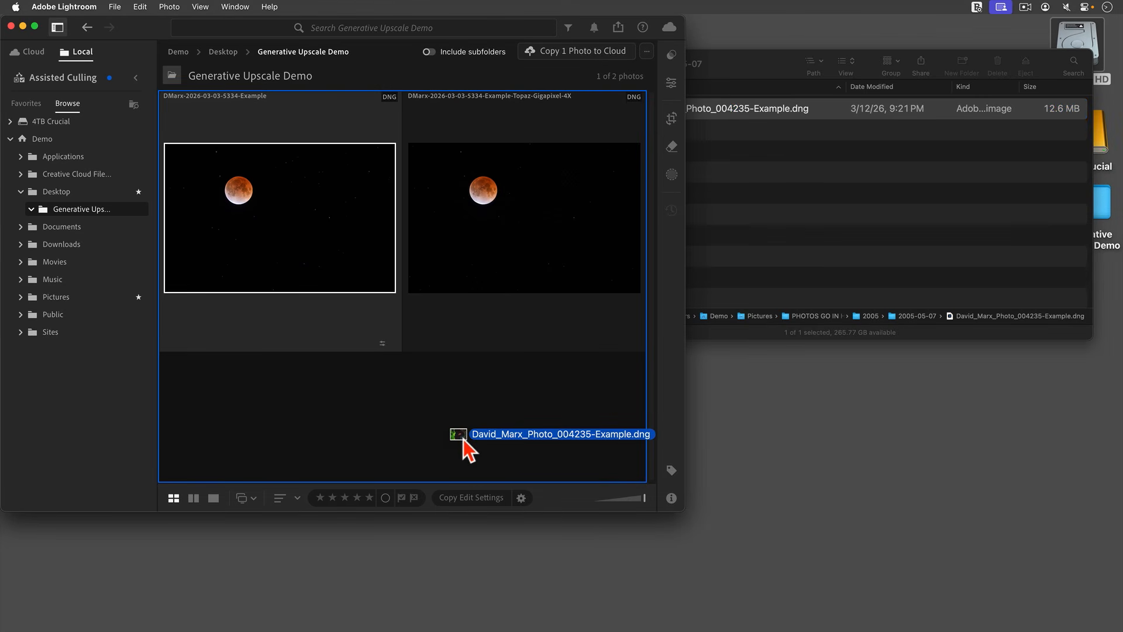
{"action": "left_click_drag", "start_coordinate": [463, 440], "coordinate": [463, 440]}
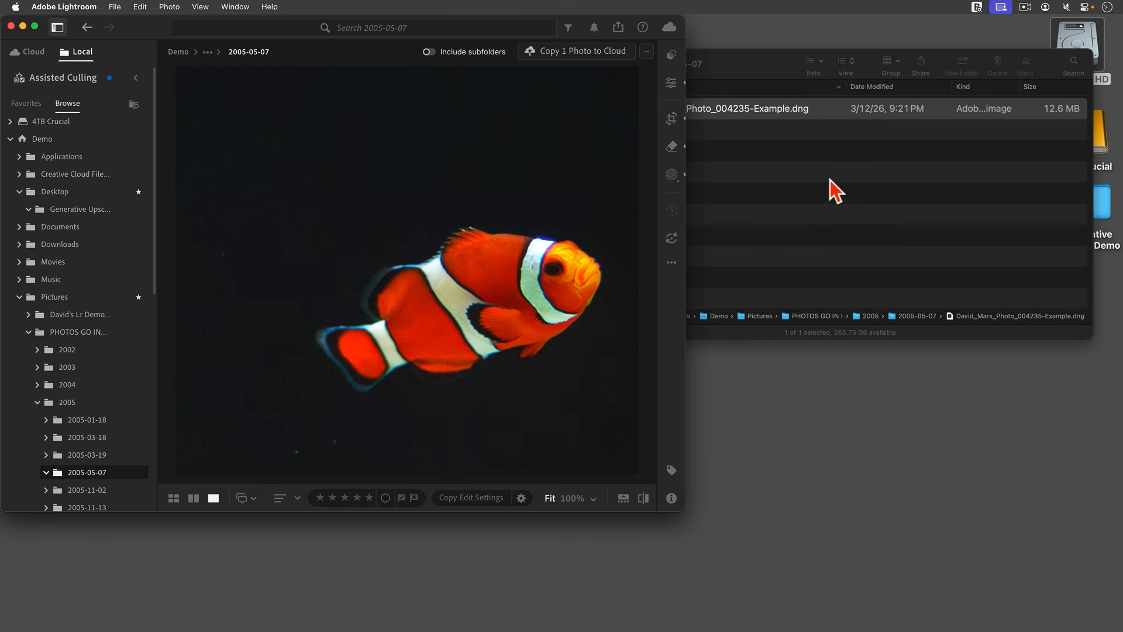
{"action": "left_click", "coordinate": [830, 180]}
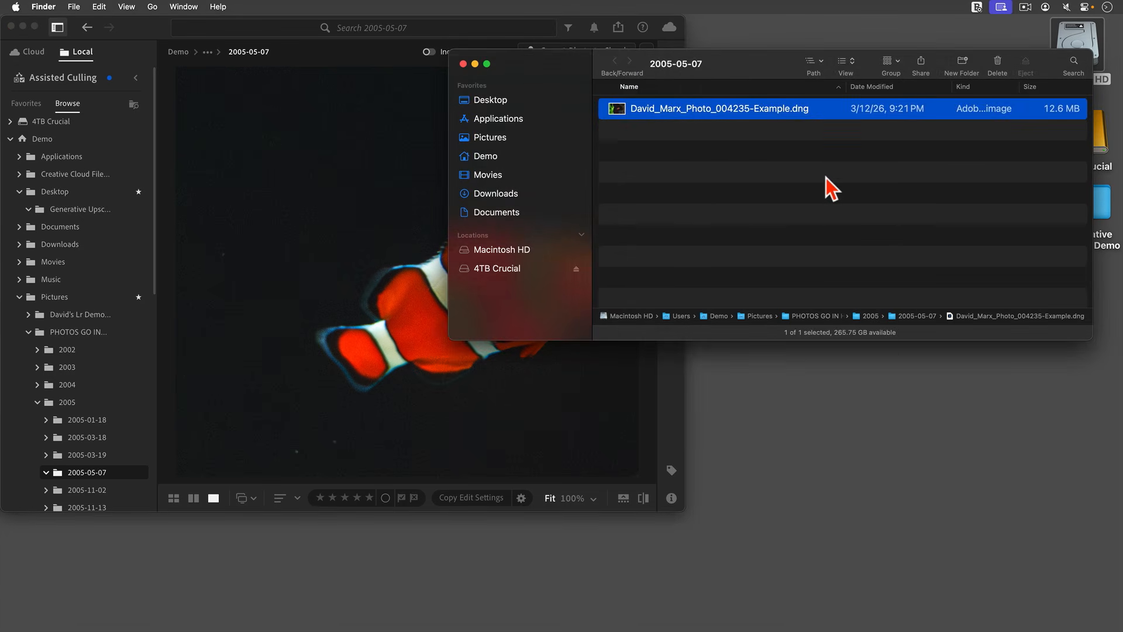
{"action": "left_click", "coordinate": [464, 65]}
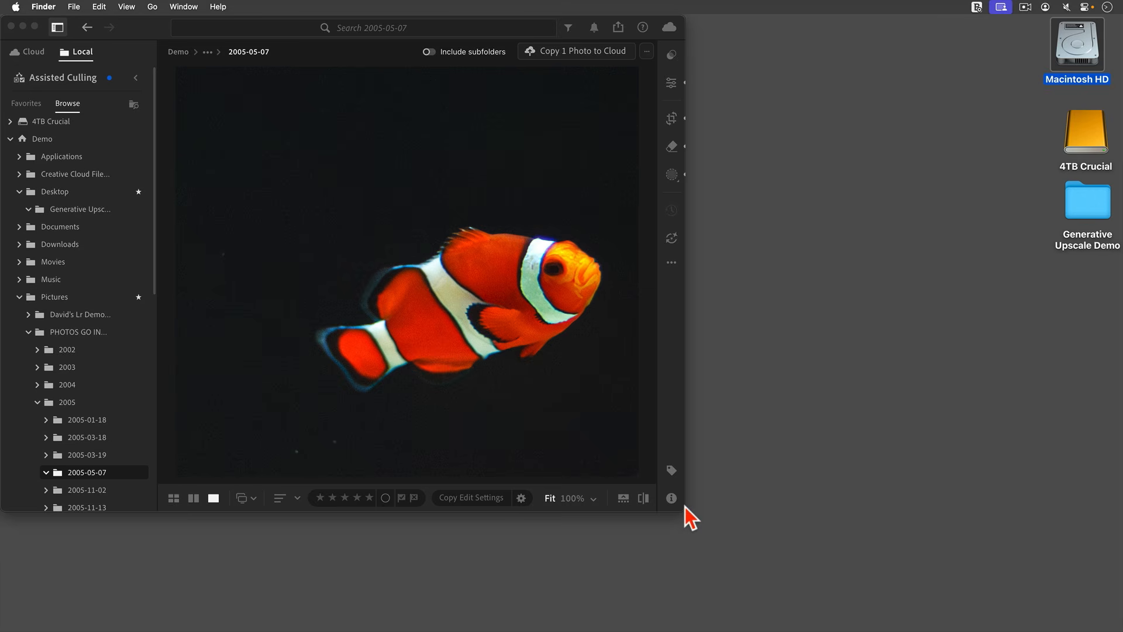
Maximize Lightroom, switch to grid, and run Generative Upscale at 4x (4584 x 4056) on the clownfish.
{"action": "left_click_drag", "start_coordinate": [684, 511], "coordinate": [1111, 619]}
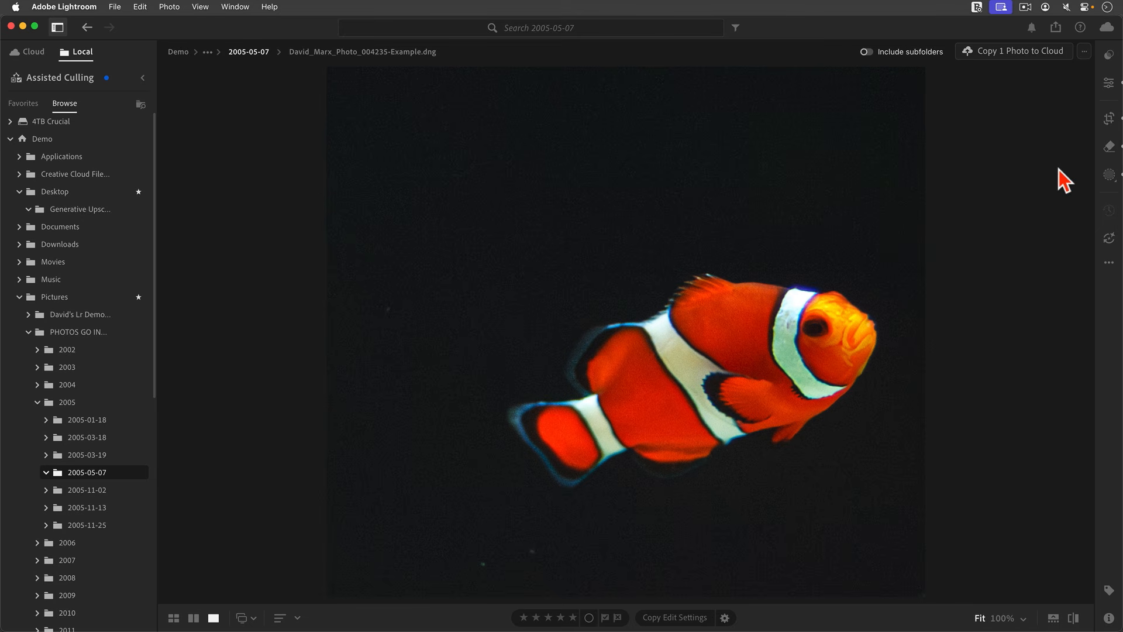
{"action": "key", "text": "g"}
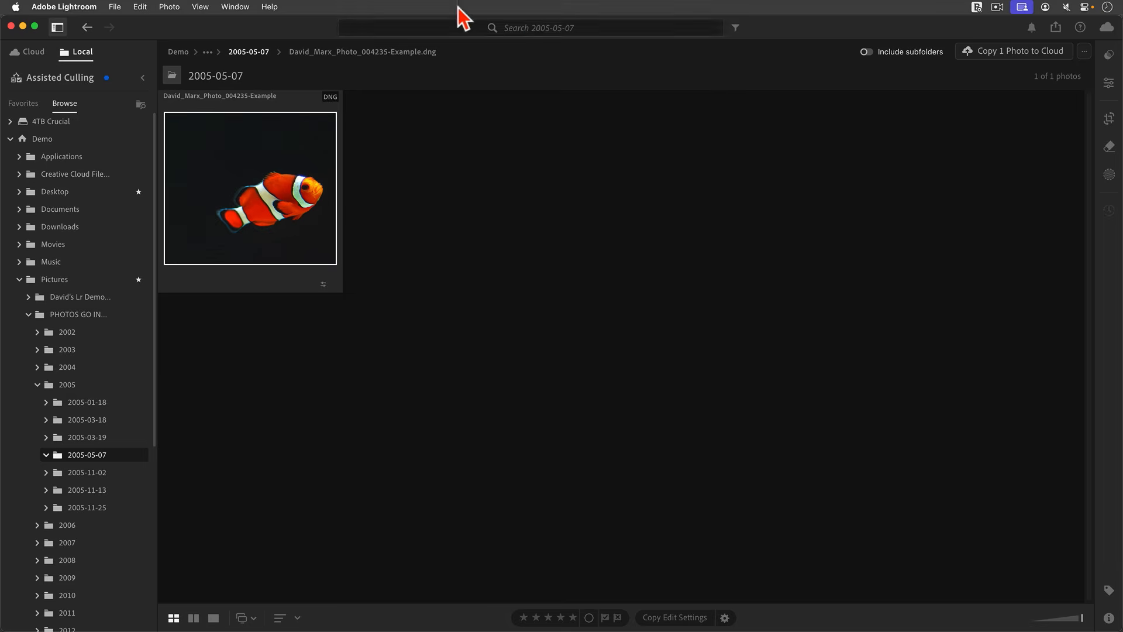
{"action": "left_click", "coordinate": [169, 7]}
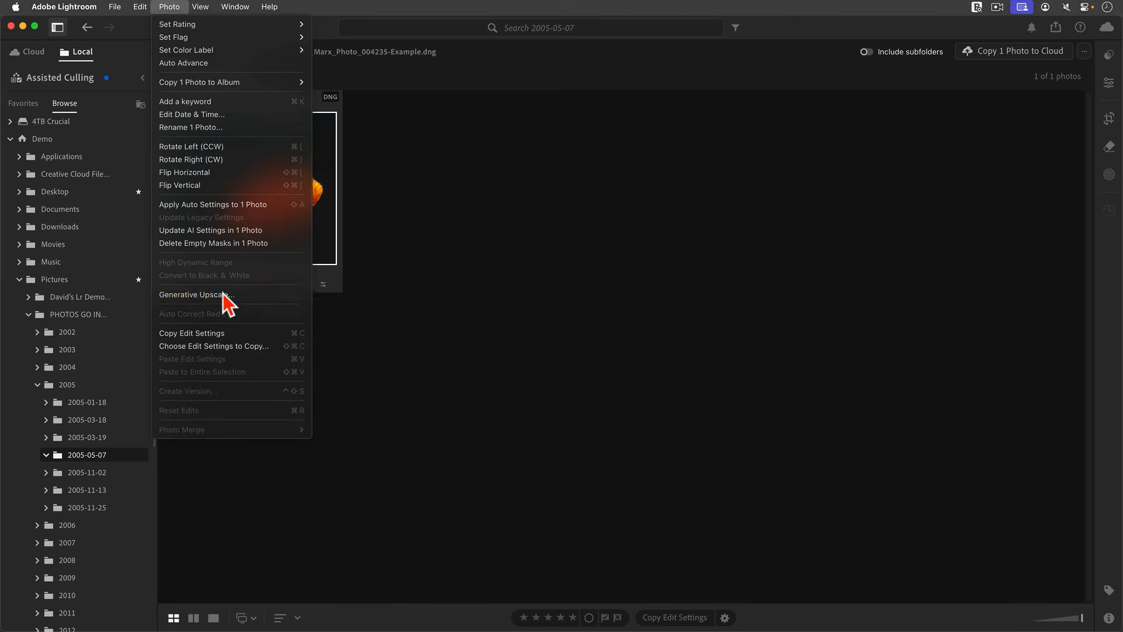
{"action": "left_click", "coordinate": [281, 296]}
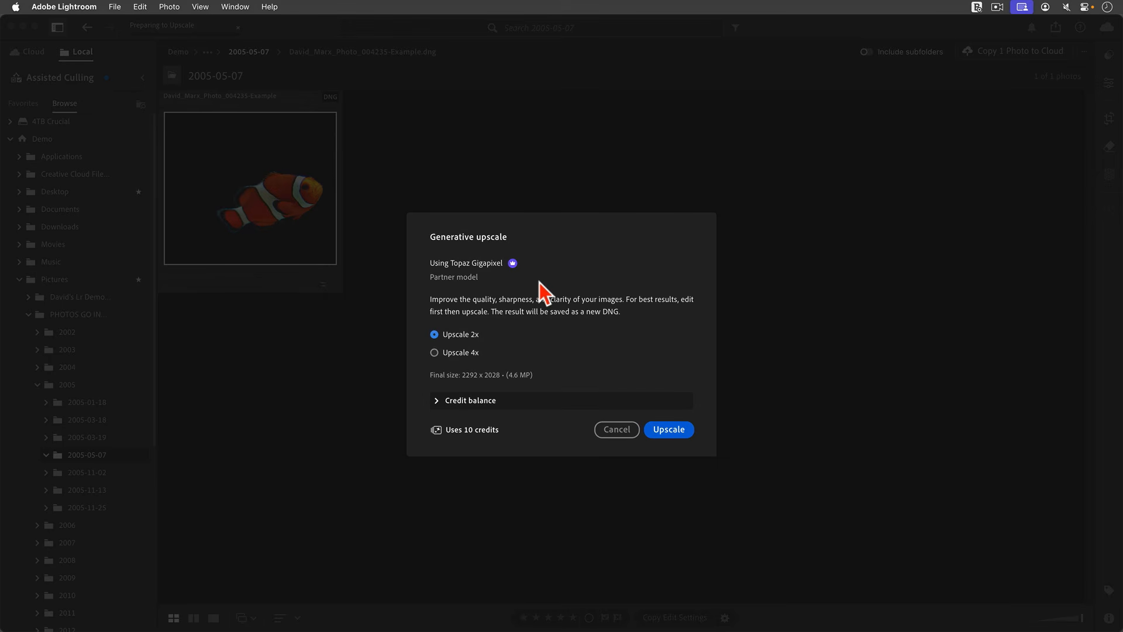
{"action": "left_click", "coordinate": [450, 353]}
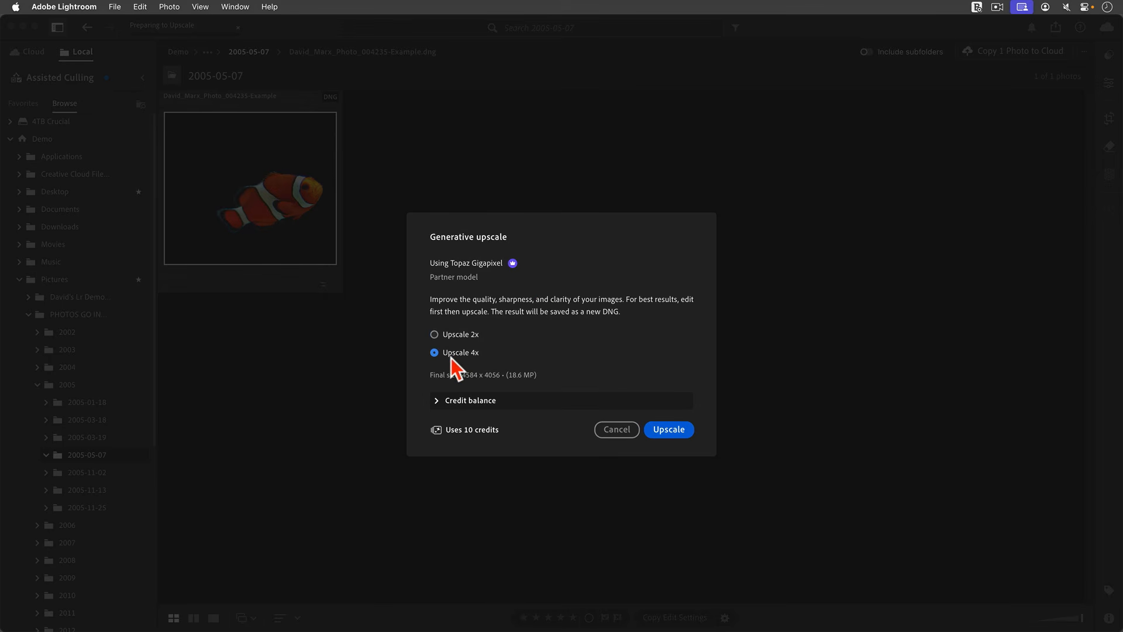
{"action": "left_click", "coordinate": [668, 429]}
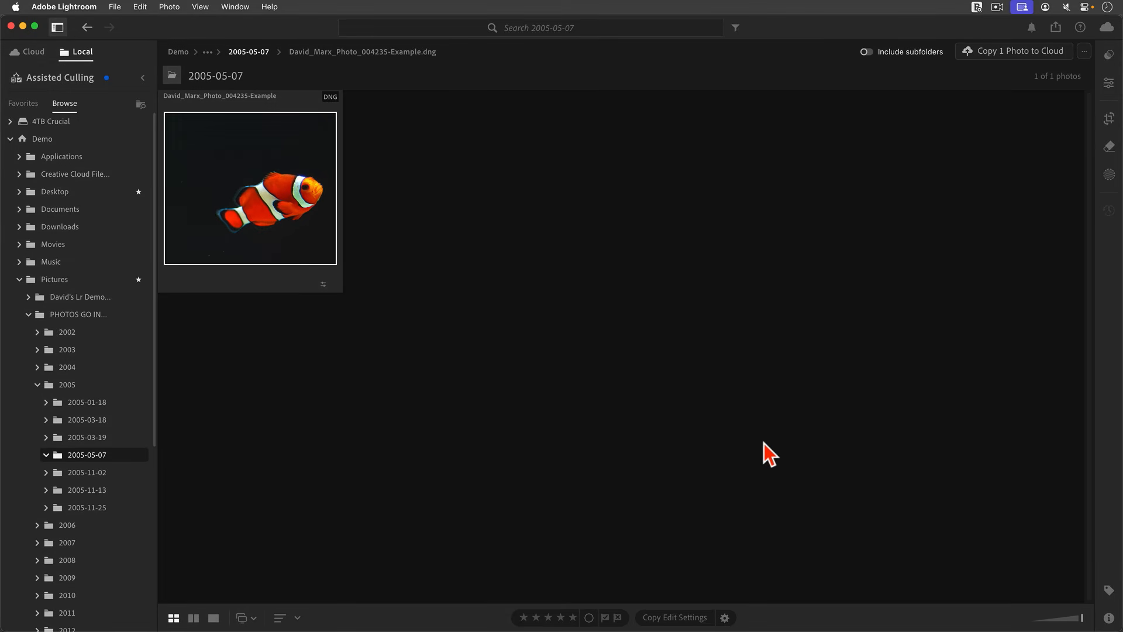
Check the 4X copy's 4584 x 4056 size in Info, reveal its DNG in Finder, then return to Lightroom.
{"action": "left_click", "coordinate": [1109, 618]}
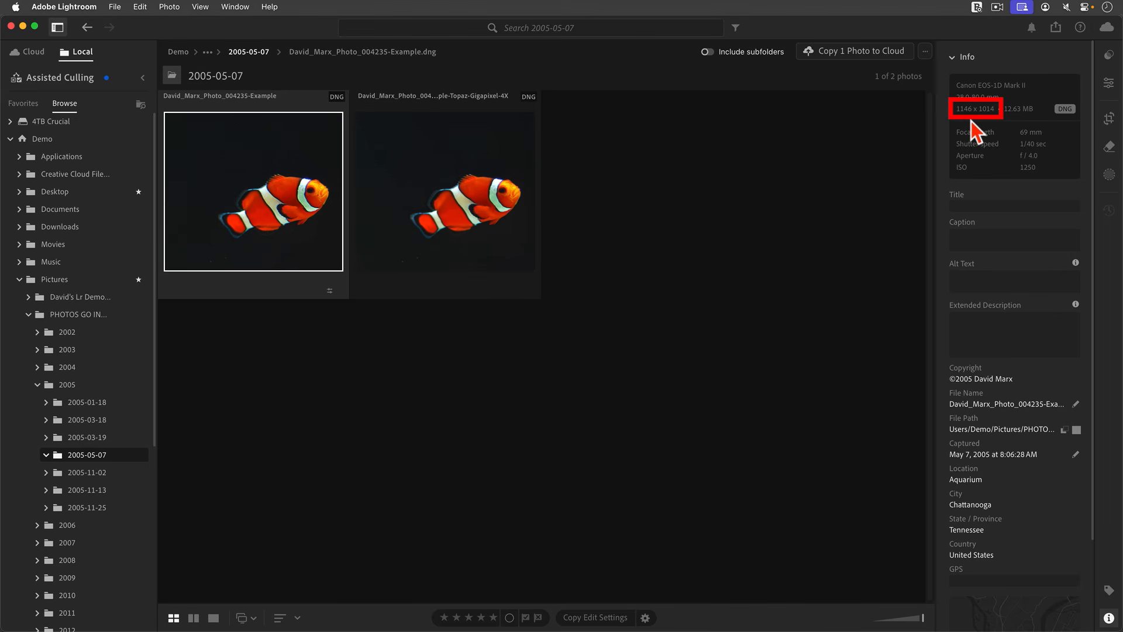
{"action": "left_click", "coordinate": [481, 212]}
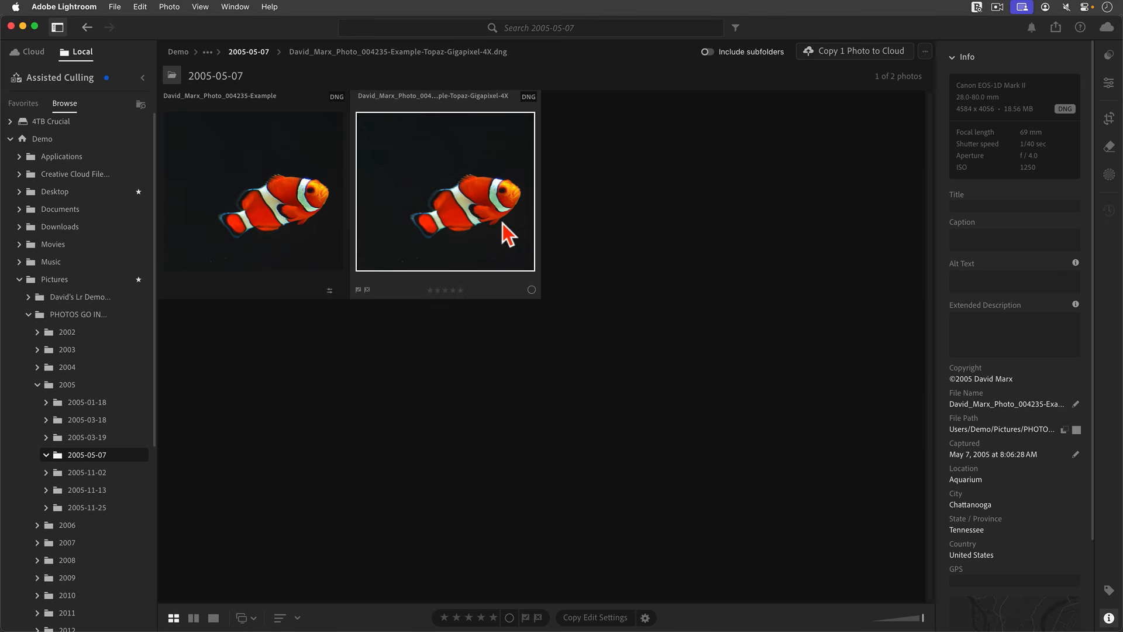
{"action": "right_click", "coordinate": [459, 198]}
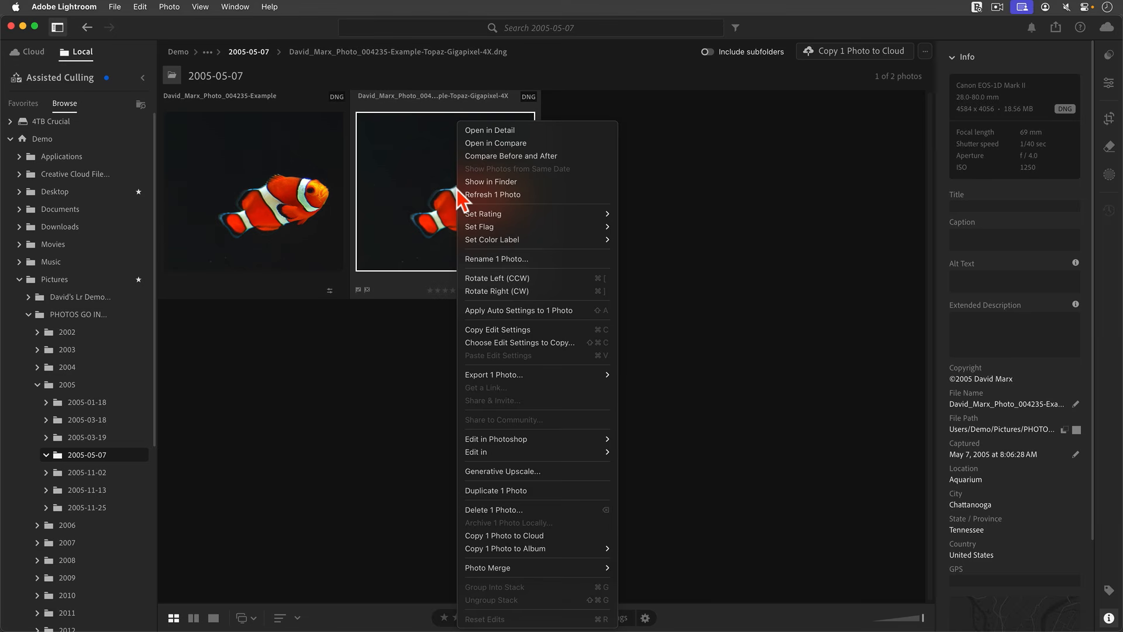
{"action": "left_click", "coordinate": [504, 186]}
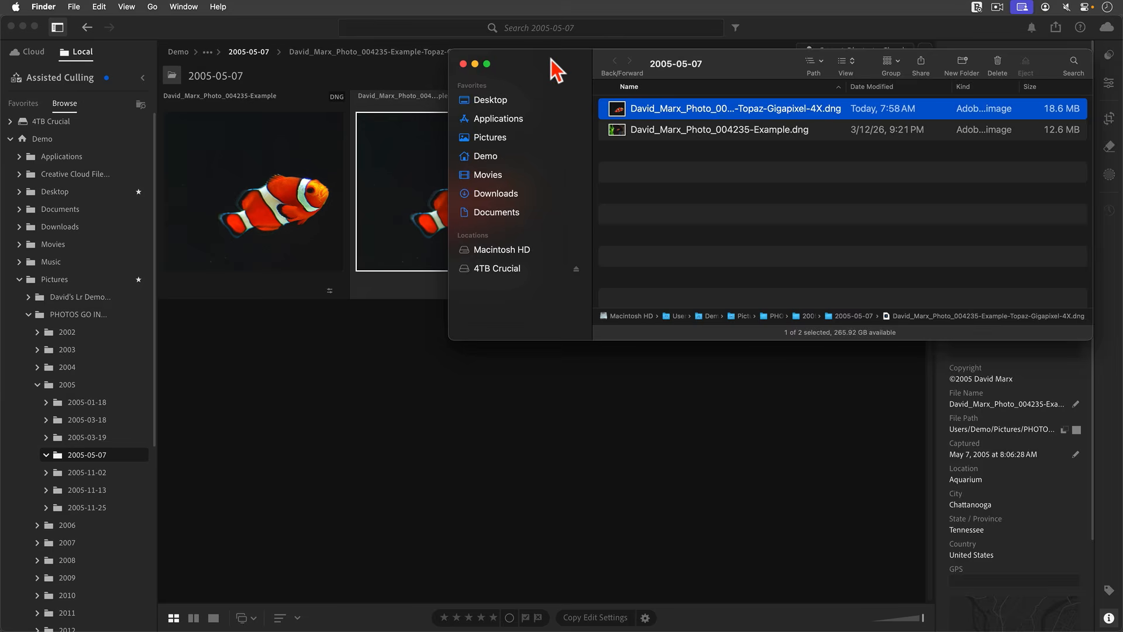
{"action": "left_click_drag", "start_coordinate": [551, 60], "coordinate": [557, 319]}
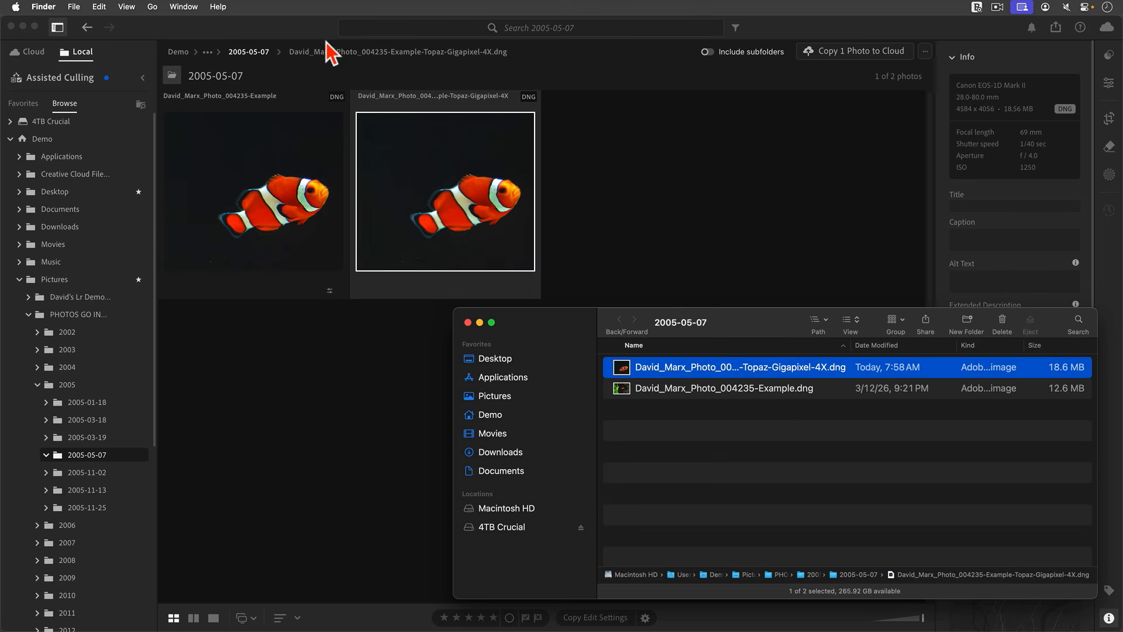
{"action": "left_click", "coordinate": [261, 32]}
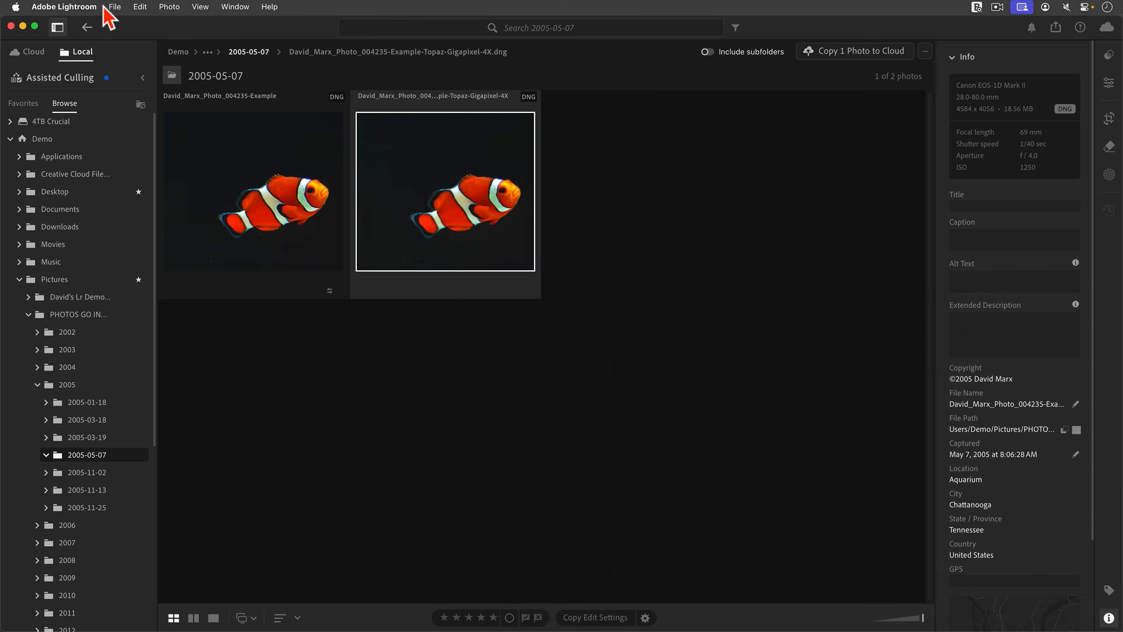
Quit Lightroom and launch Lightroom Classic from the Dock.
{"action": "left_click", "coordinate": [79, 7]}
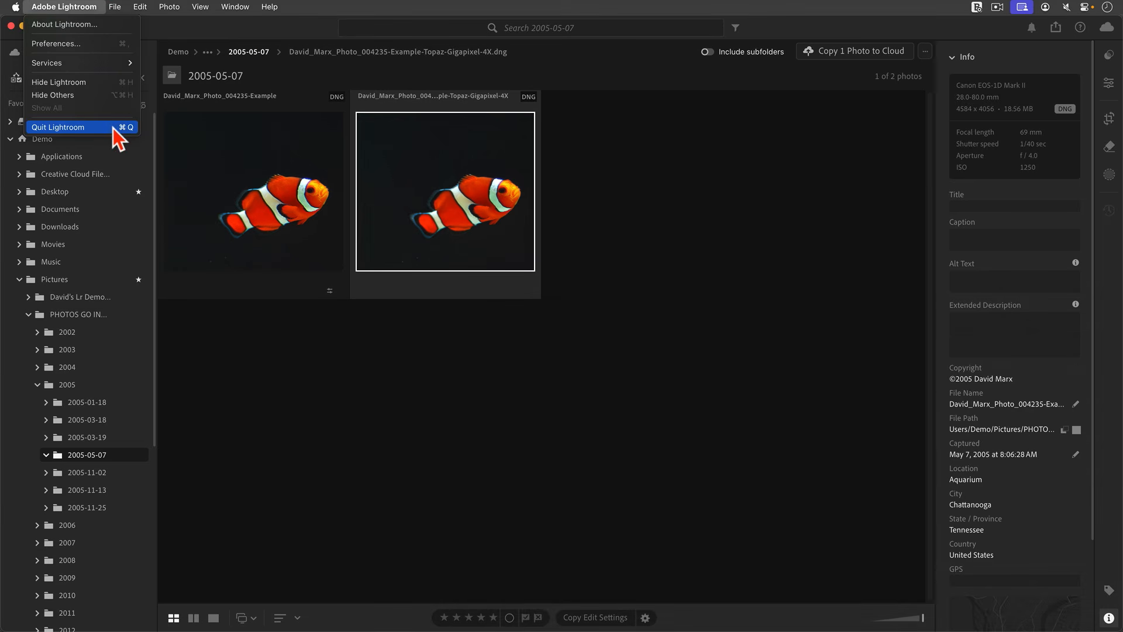
{"action": "left_click", "coordinate": [113, 128]}
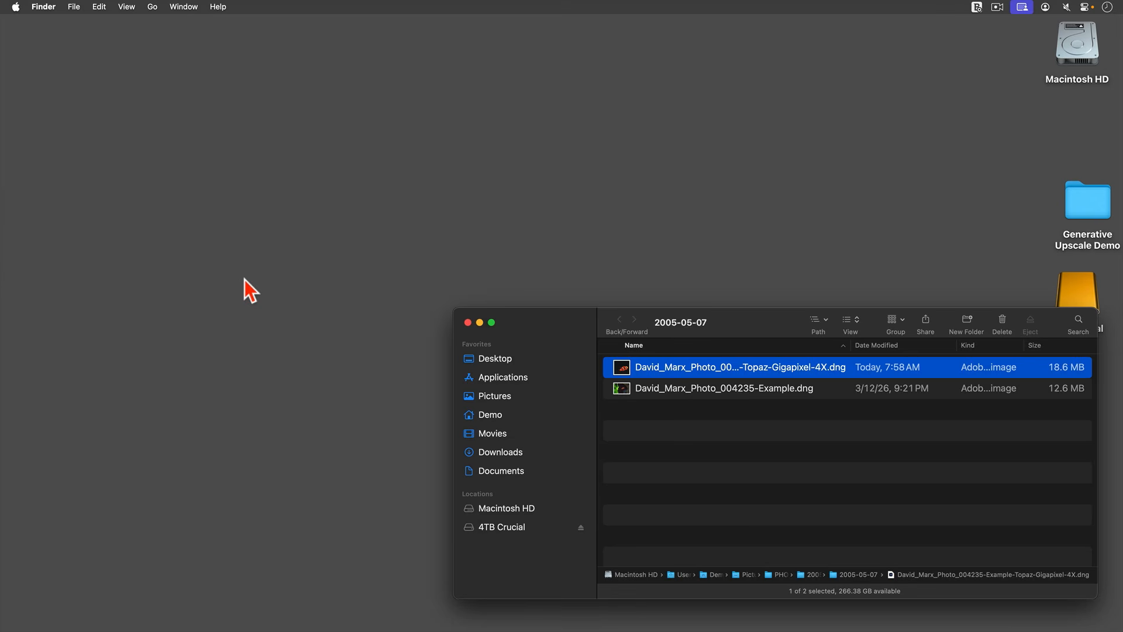
{"action": "left_click", "coordinate": [20, 271]}
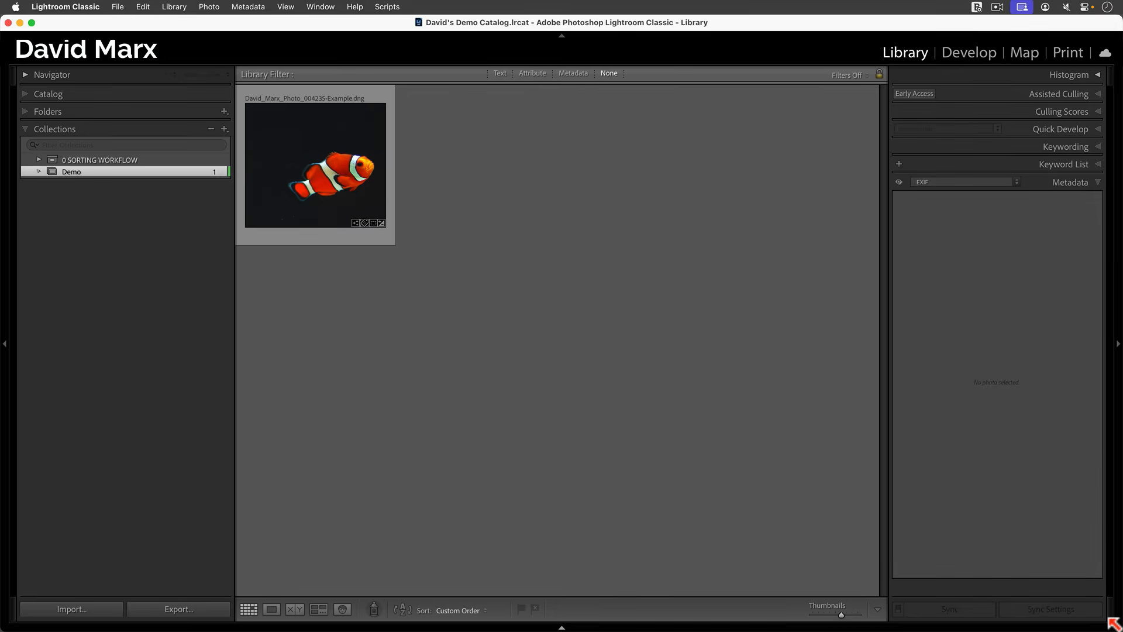
Drag the Topaz-Gigapixel-4X DNG from Finder into the Lightroom Classic library to import it.
{"action": "left_click_drag", "start_coordinate": [1114, 625], "coordinate": [741, 464]}
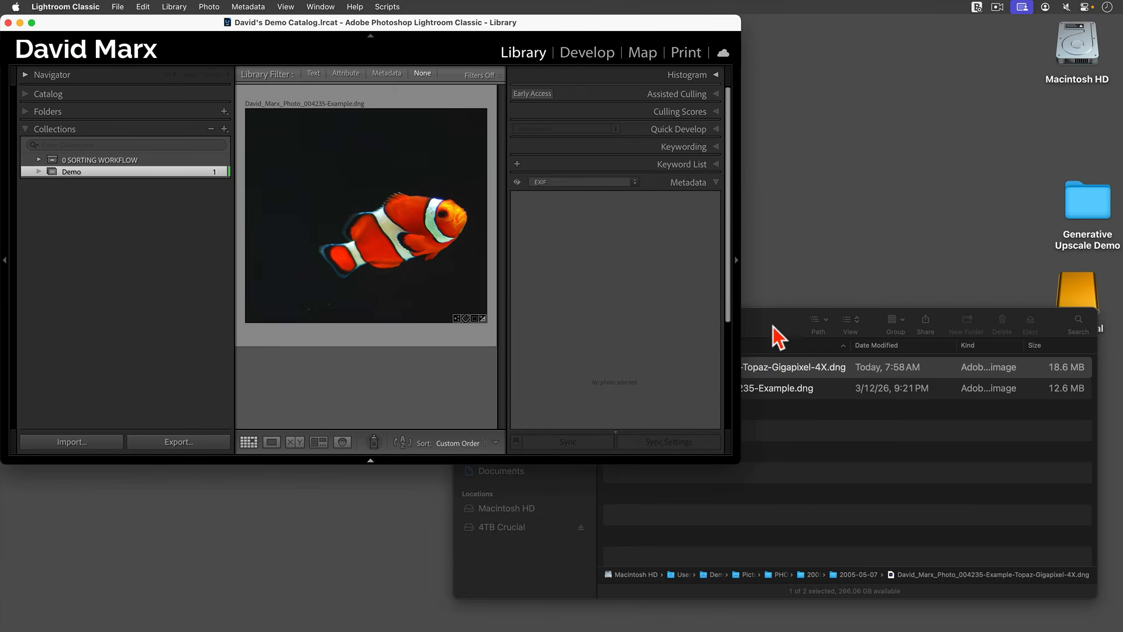
{"action": "left_click_drag", "start_coordinate": [774, 326], "coordinate": [848, 82]}
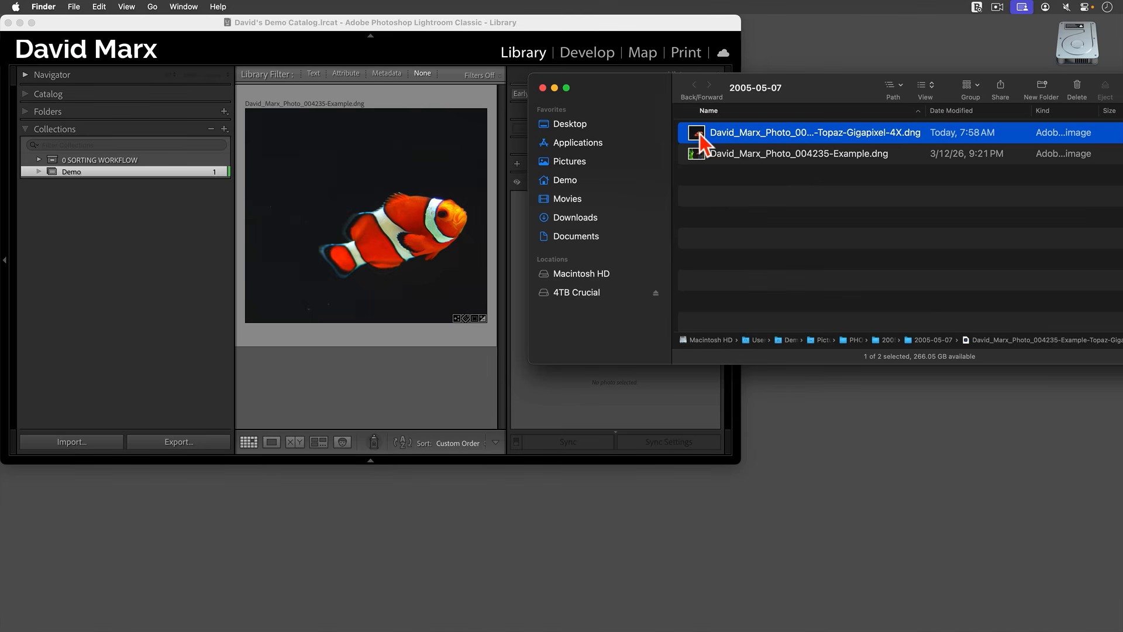
{"action": "left_click_drag", "start_coordinate": [700, 139], "coordinate": [391, 387]}
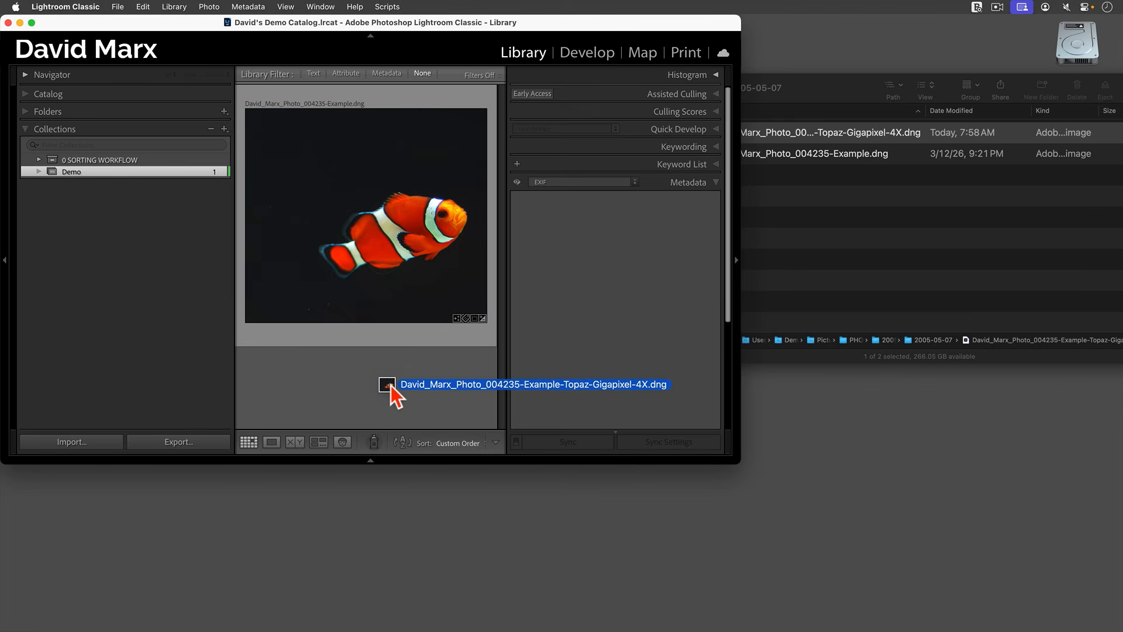
{"action": "left_click_drag", "start_coordinate": [390, 387], "coordinate": [389, 390]}
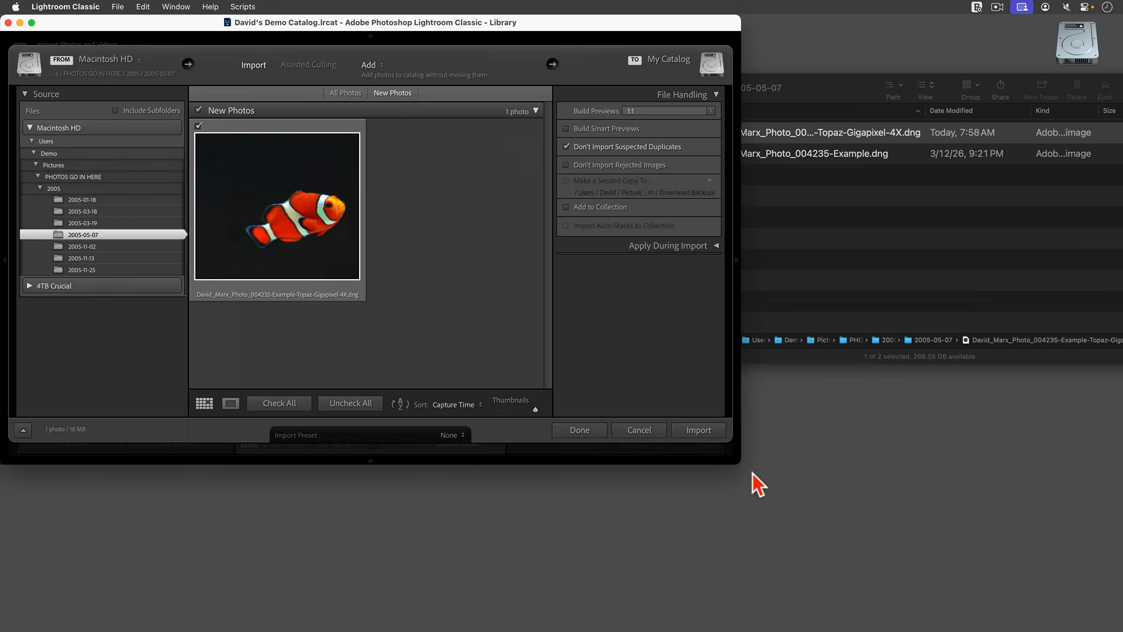
Maximize the Import window, keep the mode on Add, and import the 4X Gigapixel DNG.
{"action": "left_click_drag", "start_coordinate": [739, 463], "coordinate": [1121, 630]}
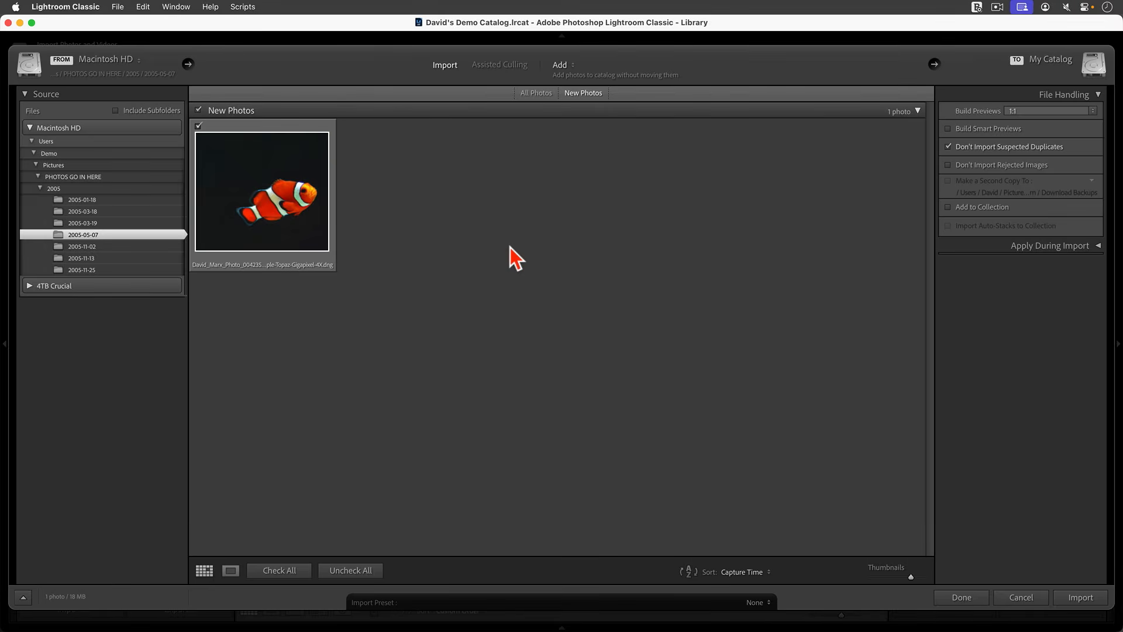
{"action": "left_click", "coordinate": [569, 68]}
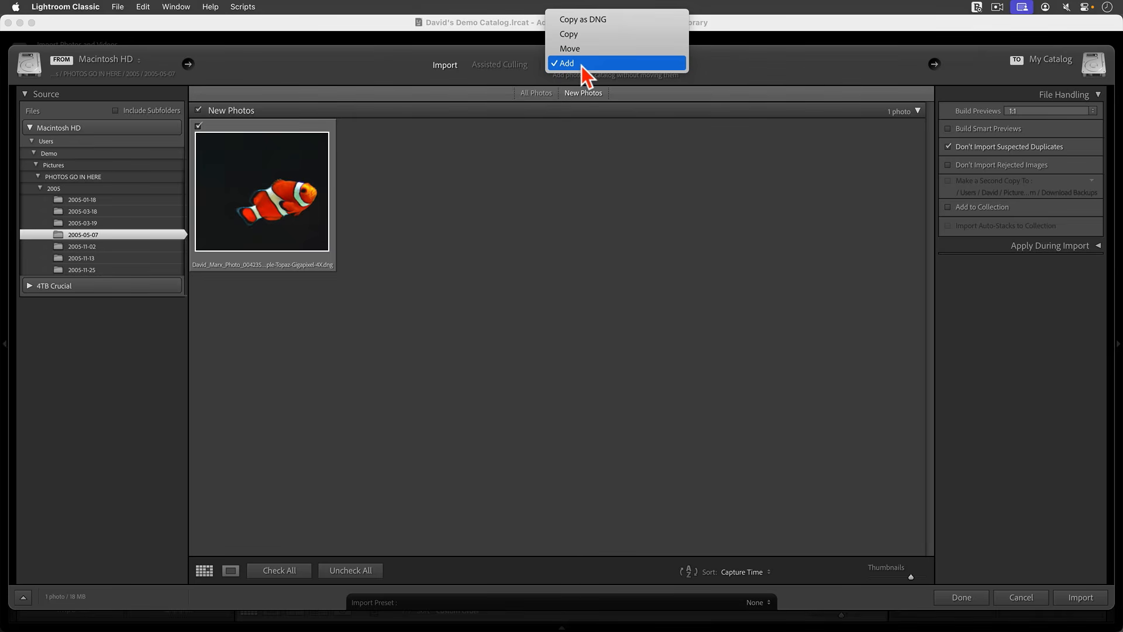
{"action": "left_click", "coordinate": [581, 64]}
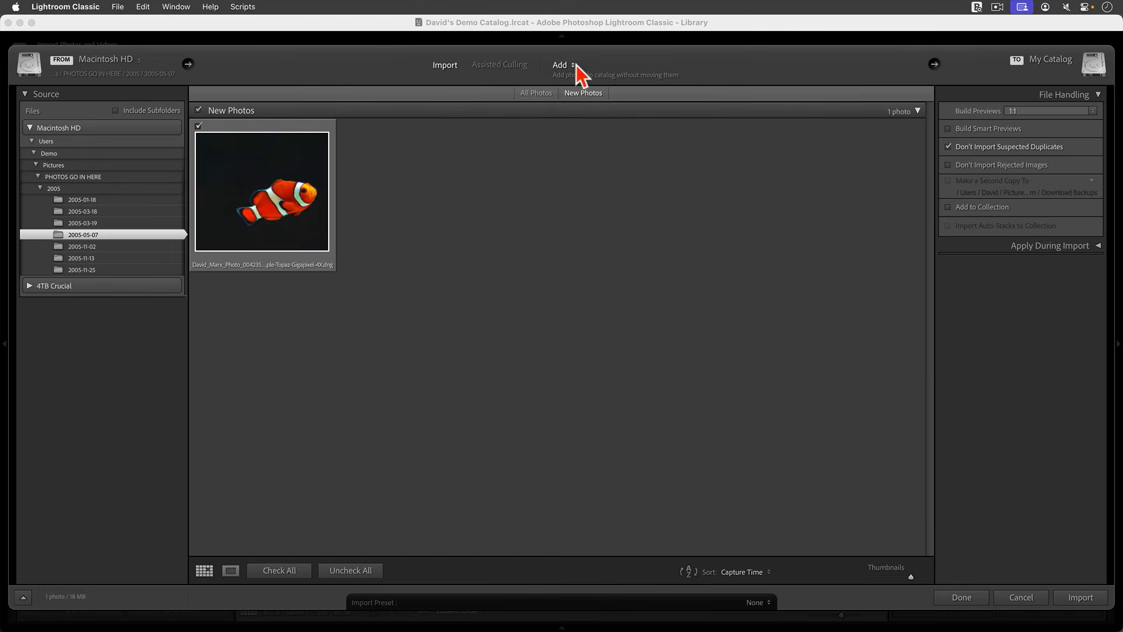
{"action": "left_click", "coordinate": [1080, 598]}
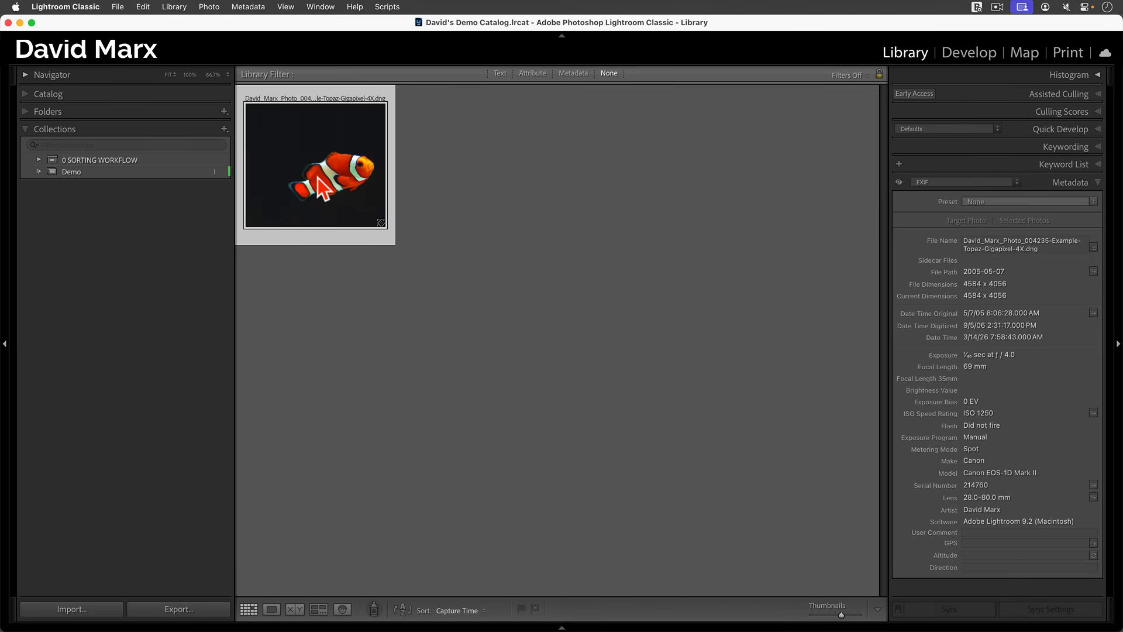
Go to the 2005-05-07 folder and compare the 1146 x 1014 original with the 4584 x 4056 upscale.
{"action": "left_click", "coordinate": [567, 202]}
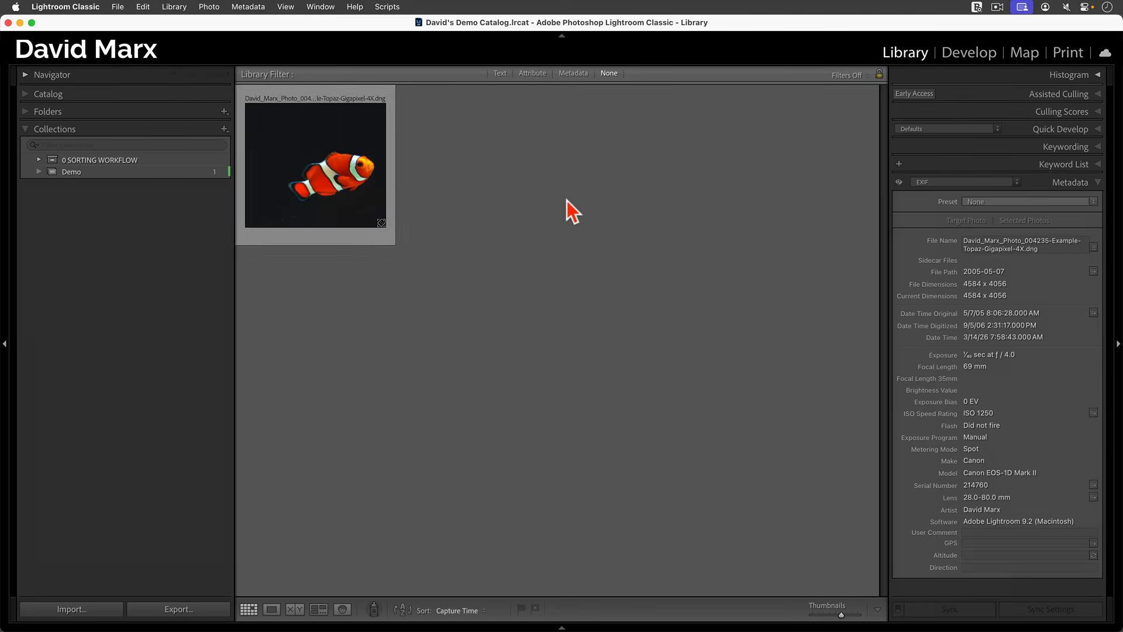
{"action": "right_click", "coordinate": [359, 144]}
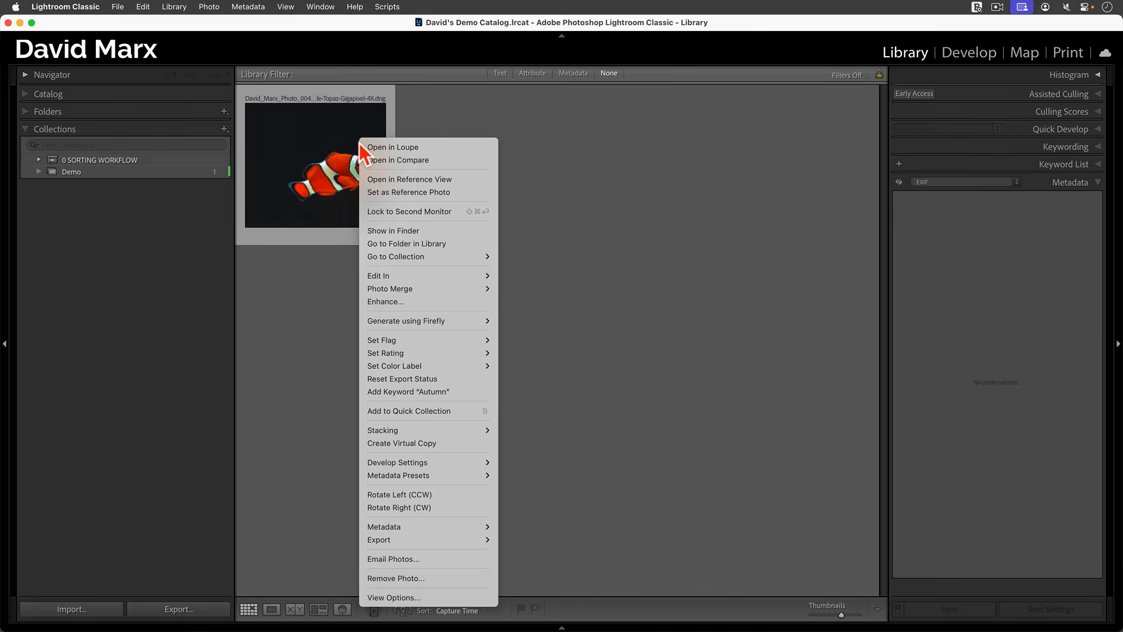
{"action": "left_click", "coordinate": [413, 243]}
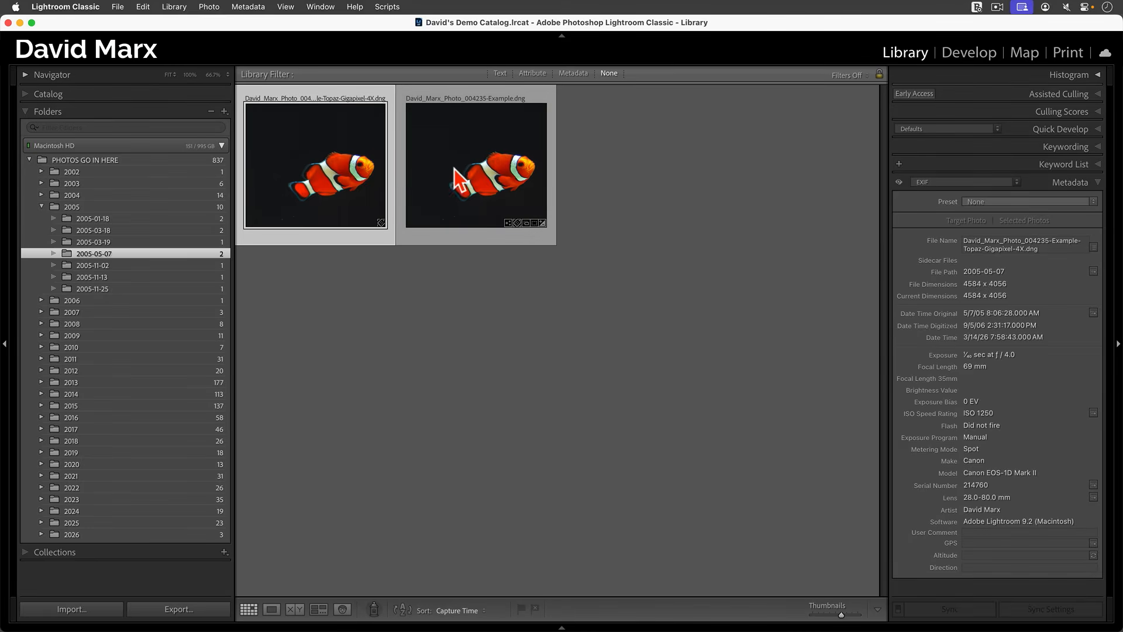
{"action": "left_click", "coordinate": [474, 169]}
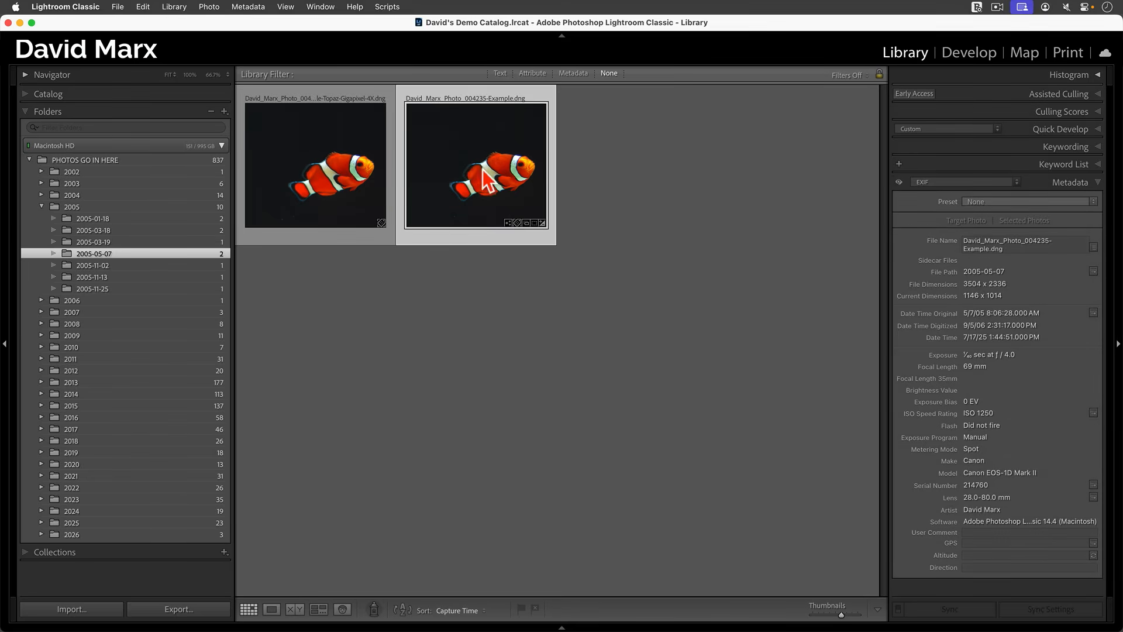
{"action": "key", "text": "Tab"}
{"action": "key", "text": "c"}
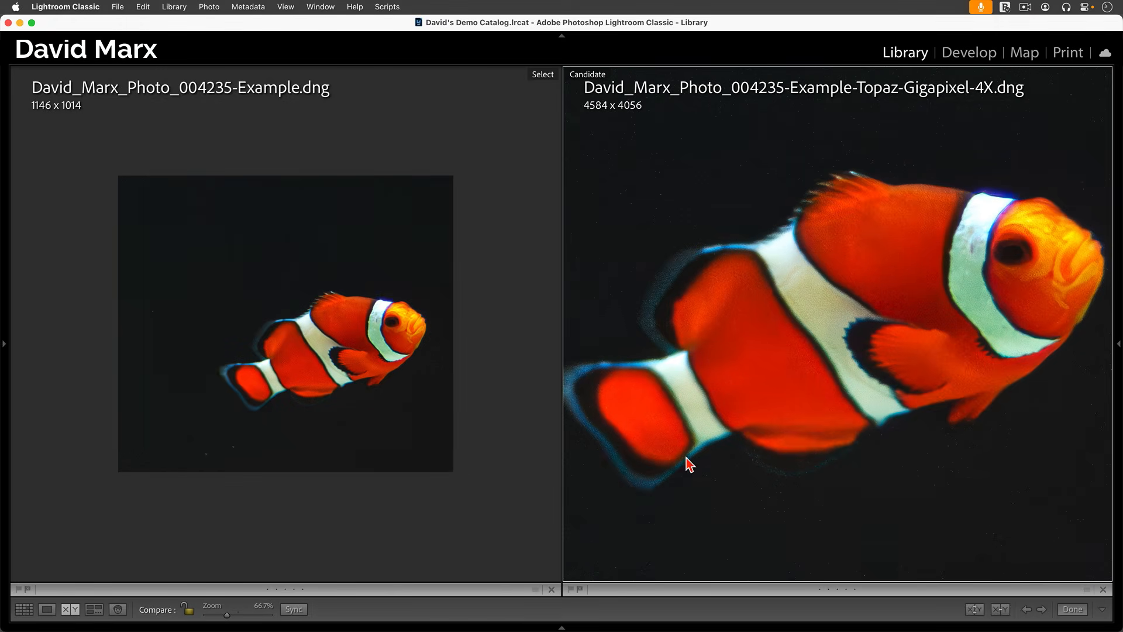
{"action": "left_click", "coordinate": [397, 478]}
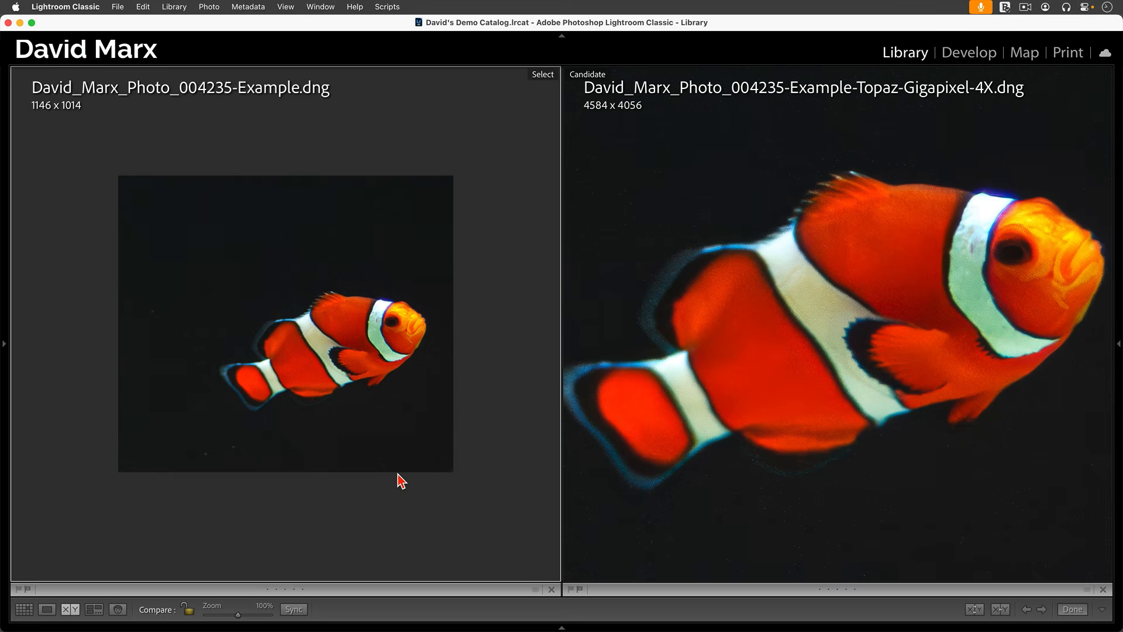